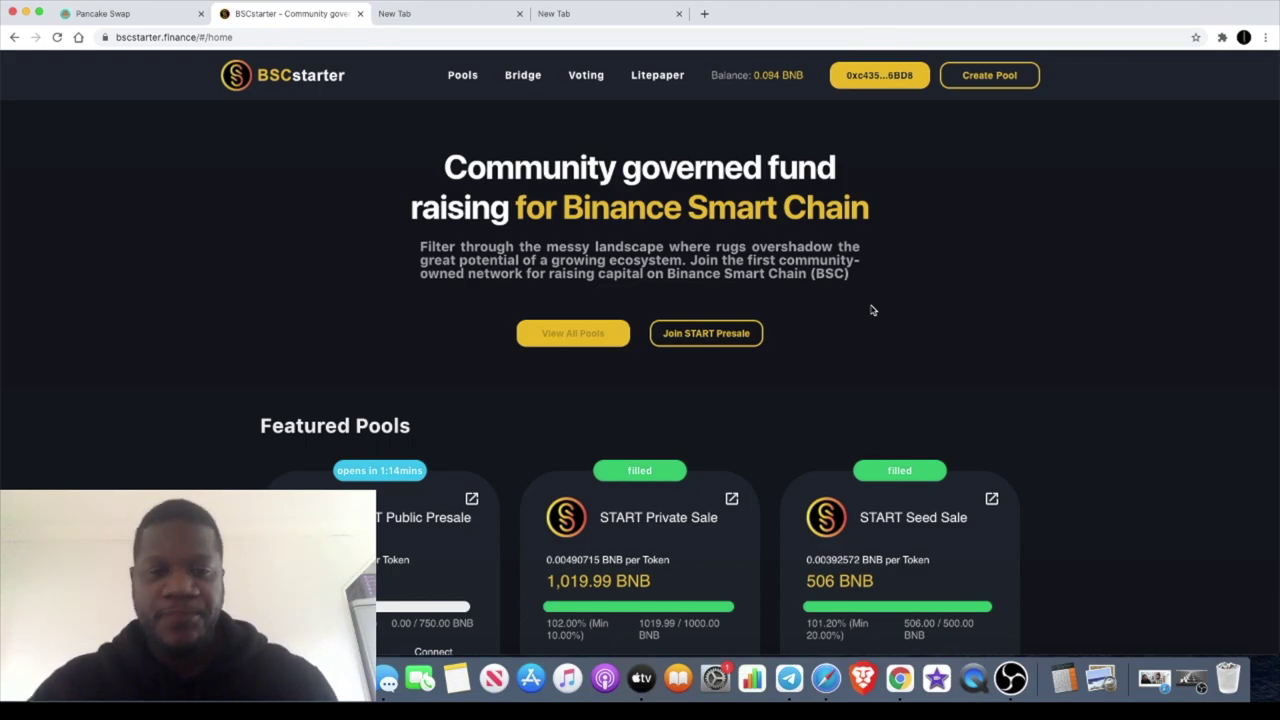
Step: Scroll down the BSCstarter home page to the Featured Pools cards
scroll(871, 310, down, 3)
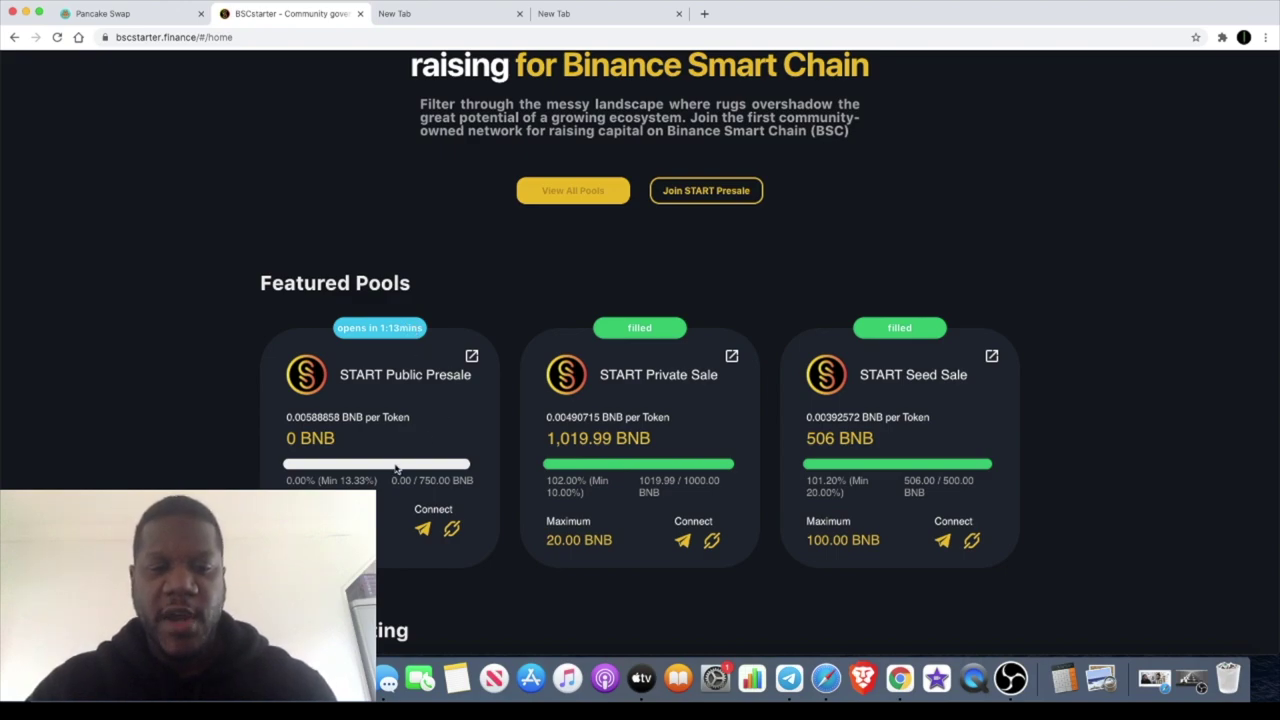
Step: Look over the START Public Presale card's figures, then move to a blank new tab
double_click(433, 509)
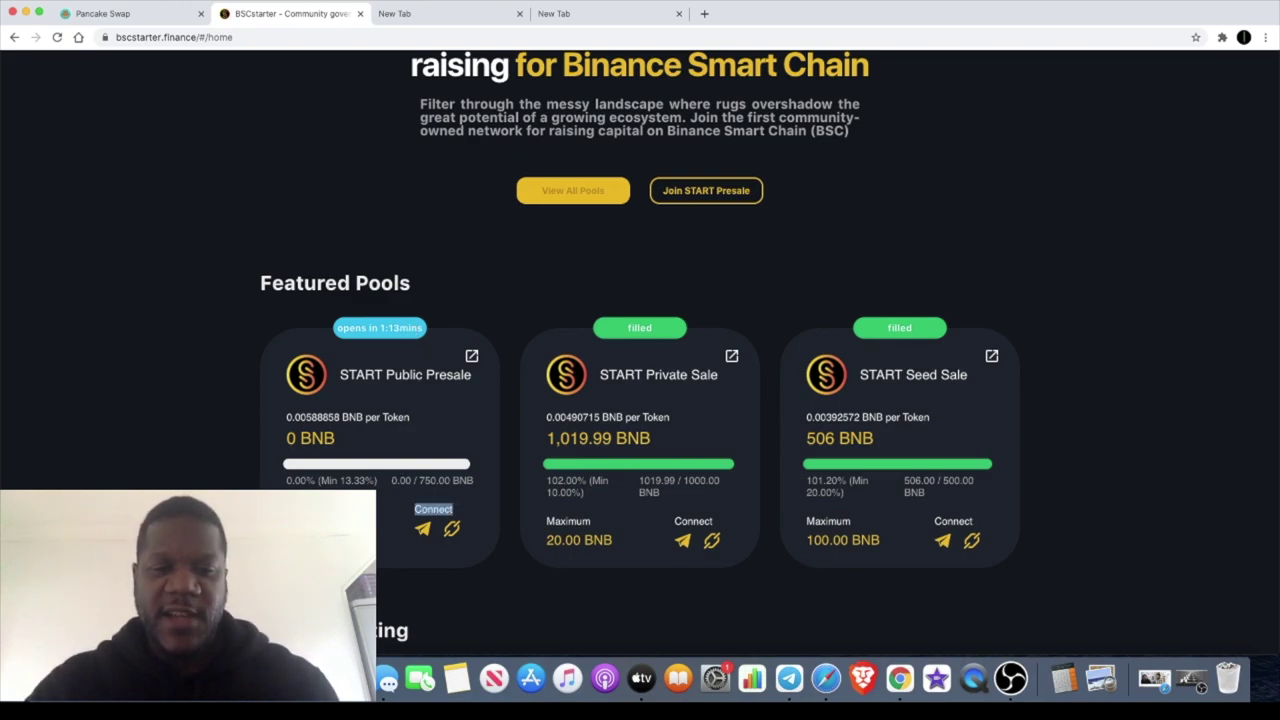
click(433, 509)
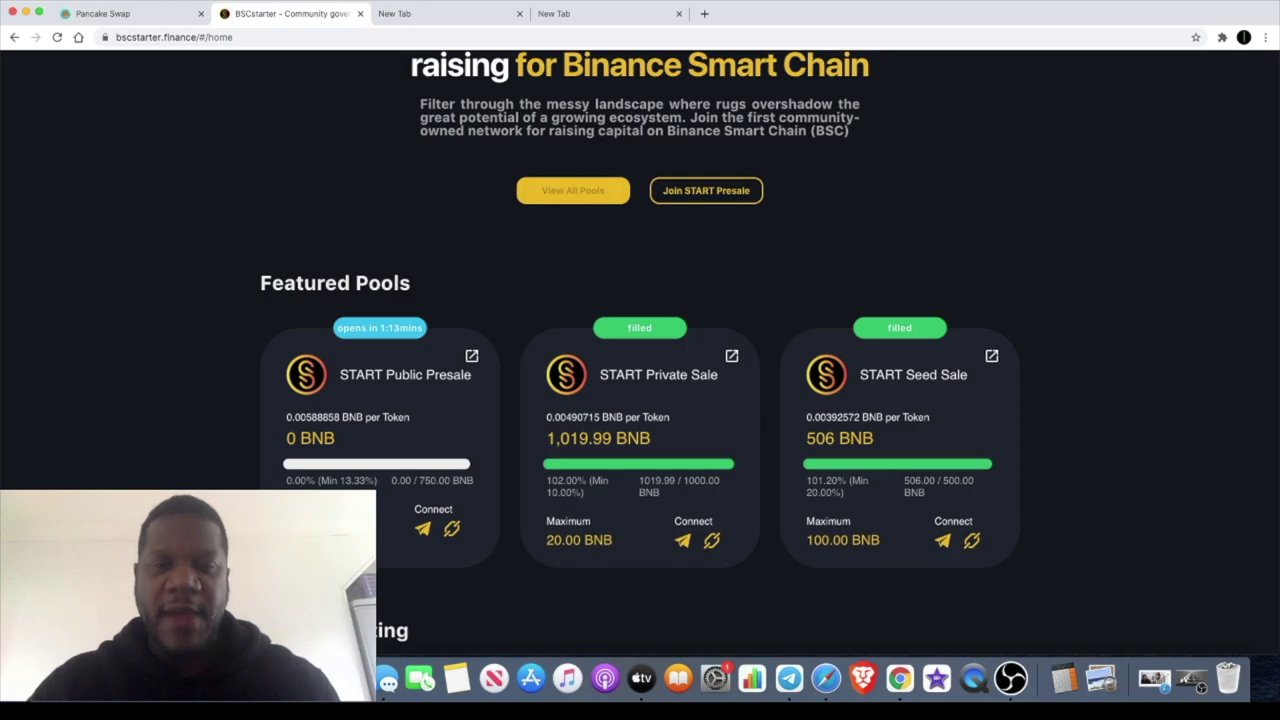
scroll(702, 346, up, 2)
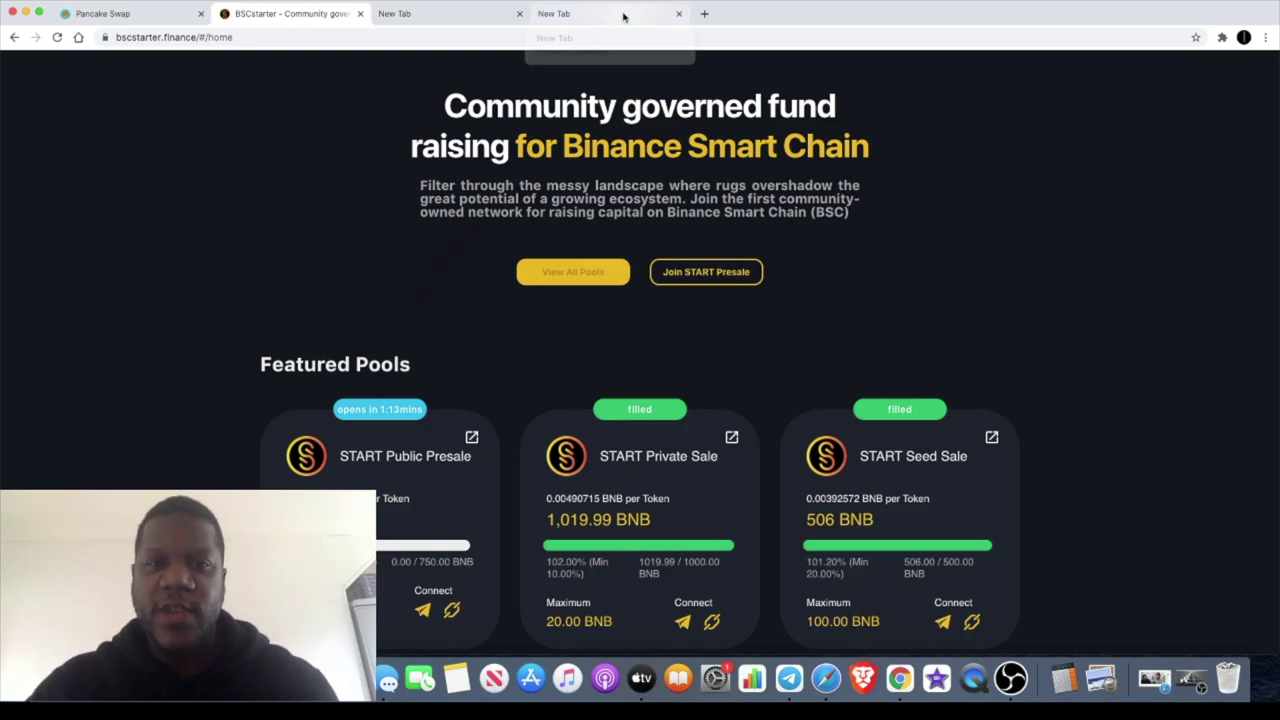
click(475, 19)
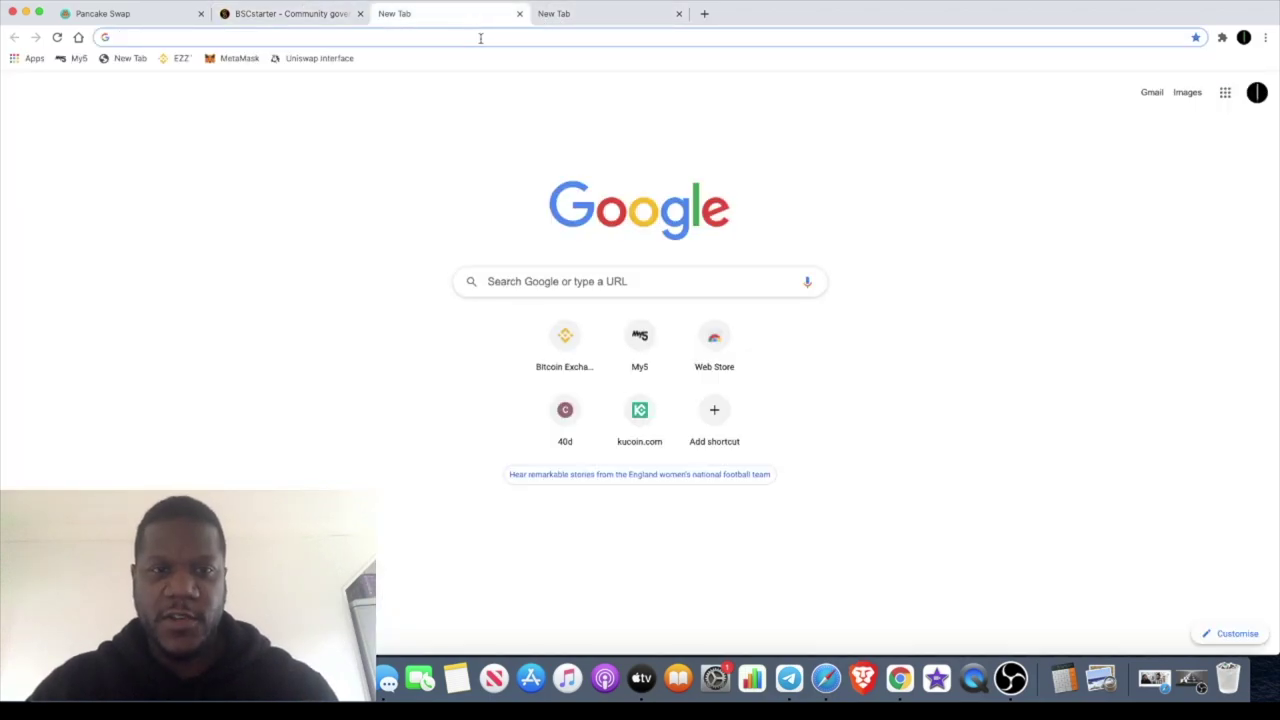
Step: Go to bscscan.com and search for 'start'
text(bsc)
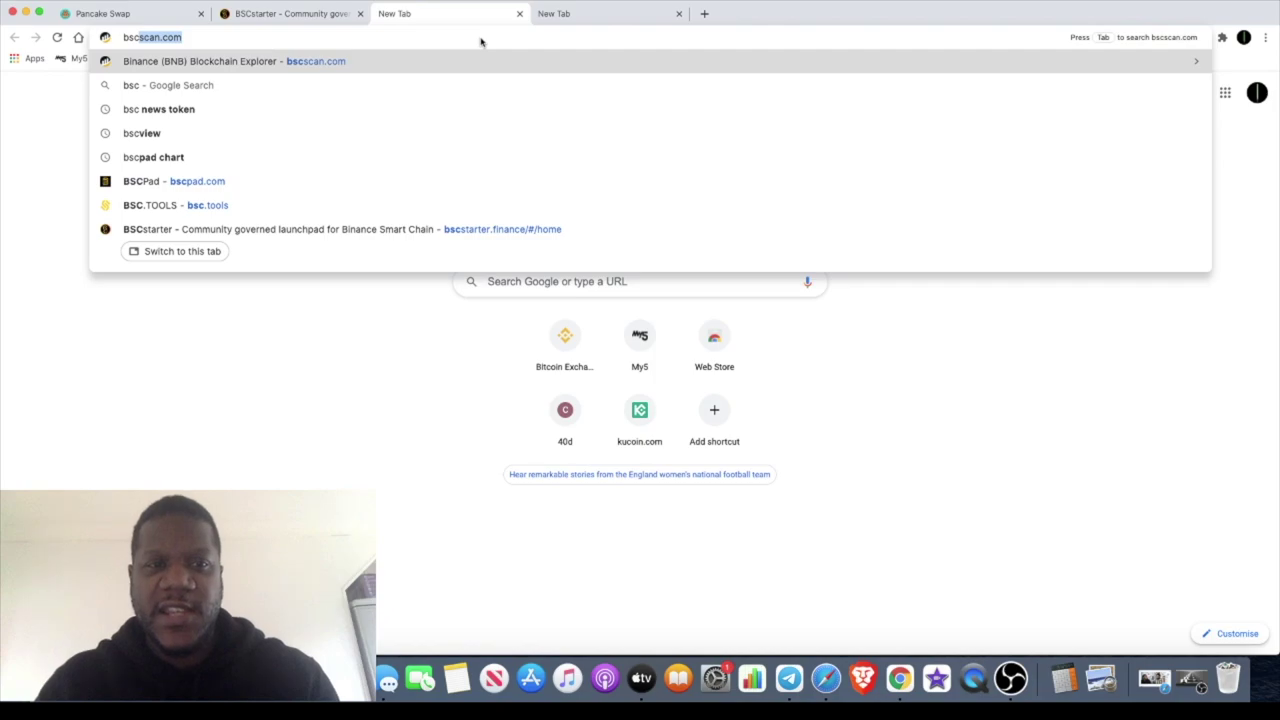
key(Return)
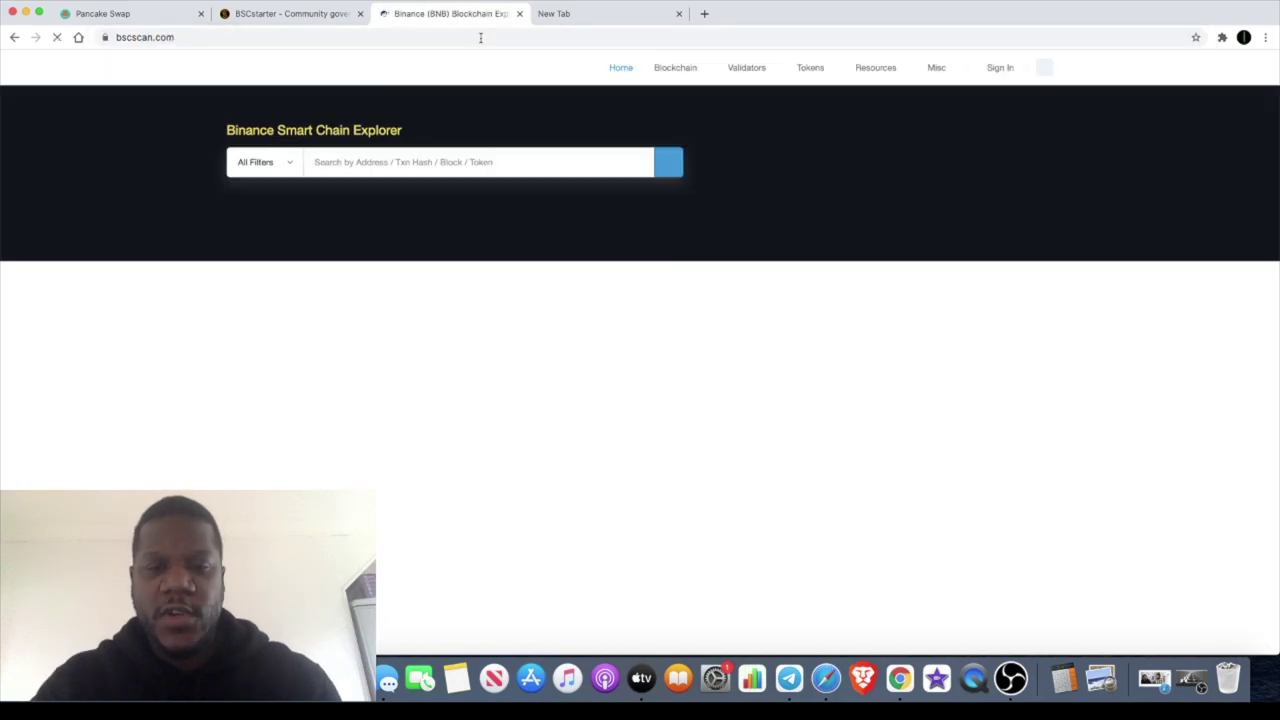
click(415, 160)
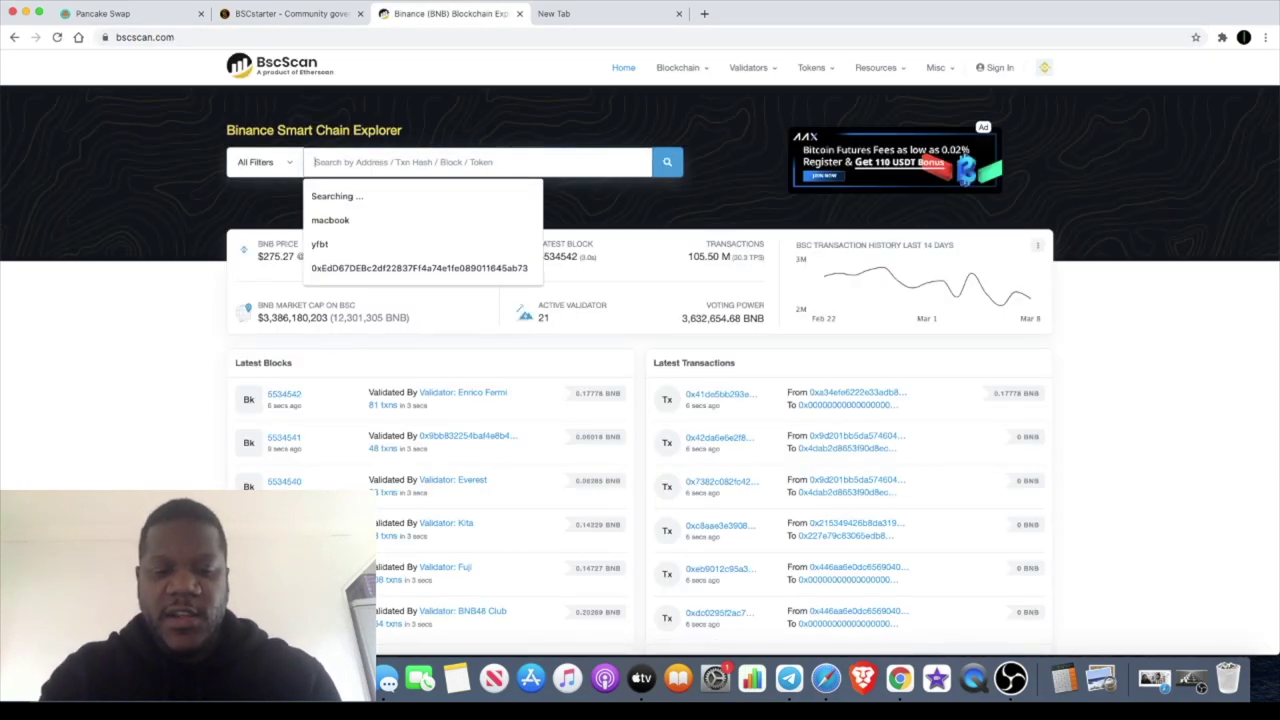
text(start)
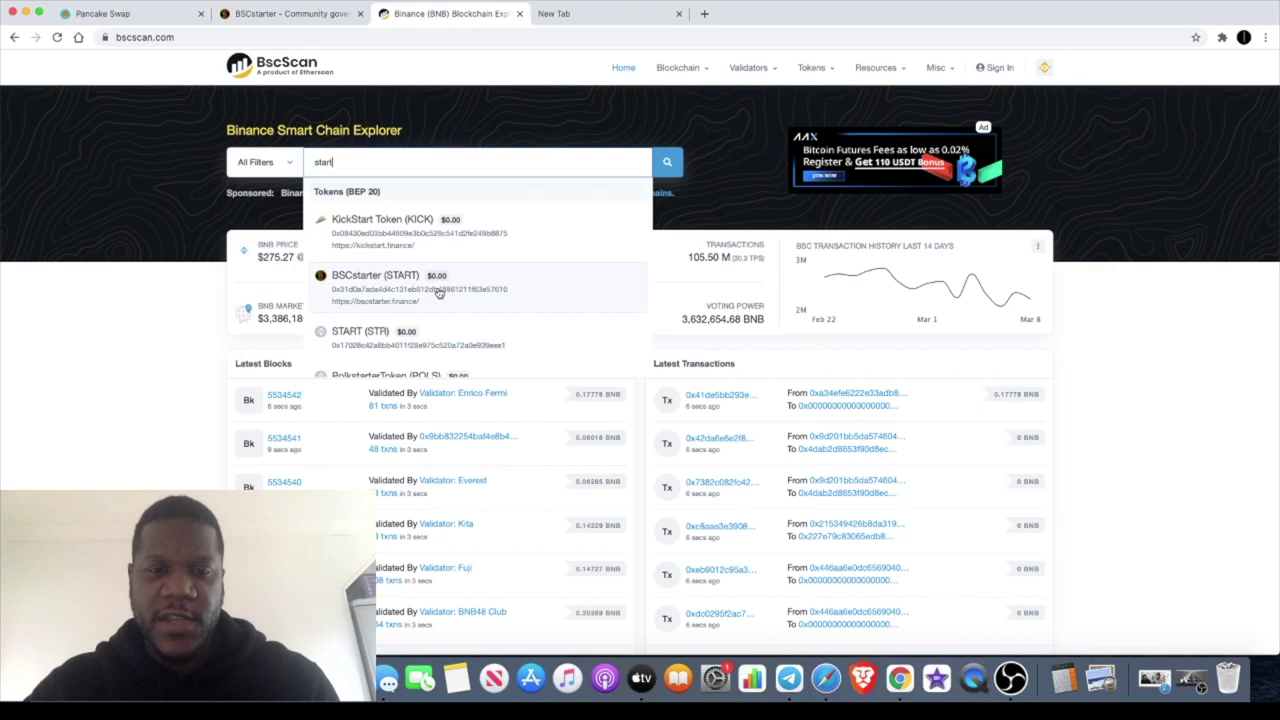
Step: Find the BSCstarter (START) token in the search suggestions and open its page
scroll(438, 292, down, 1)
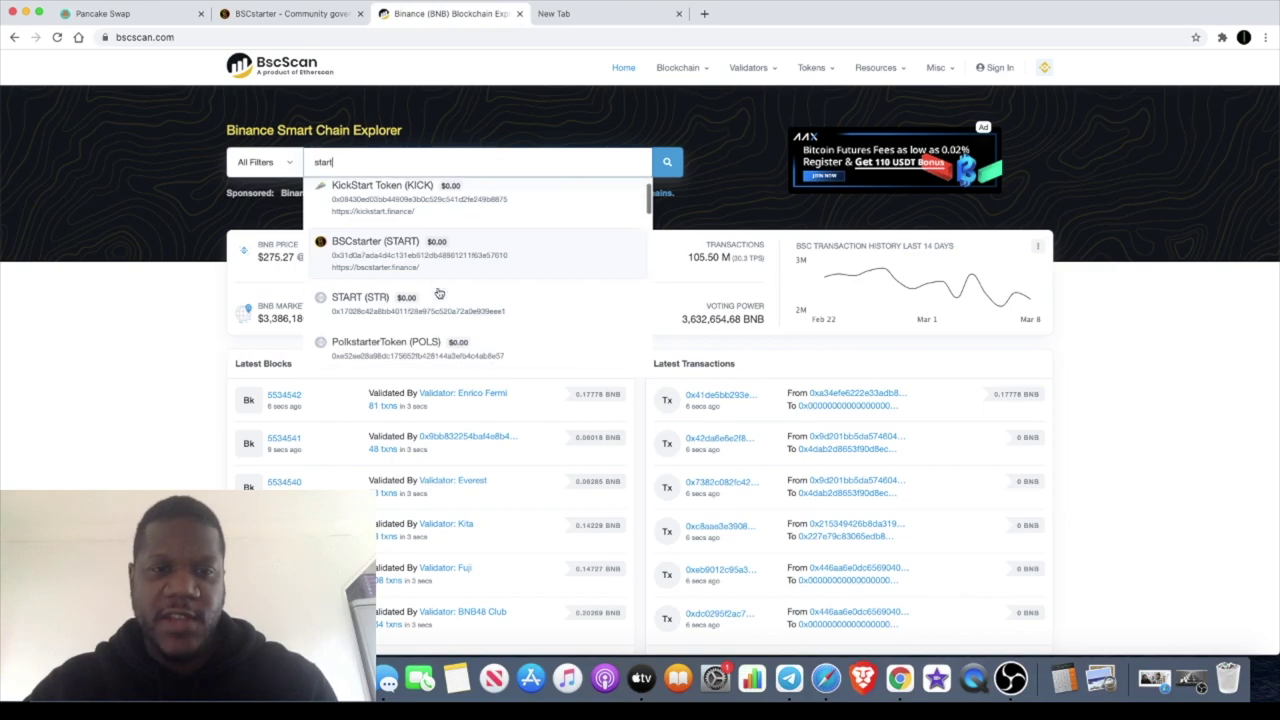
scroll(438, 292, down, 1)
scroll(438, 292, down, 2)
scroll(438, 292, down, 1)
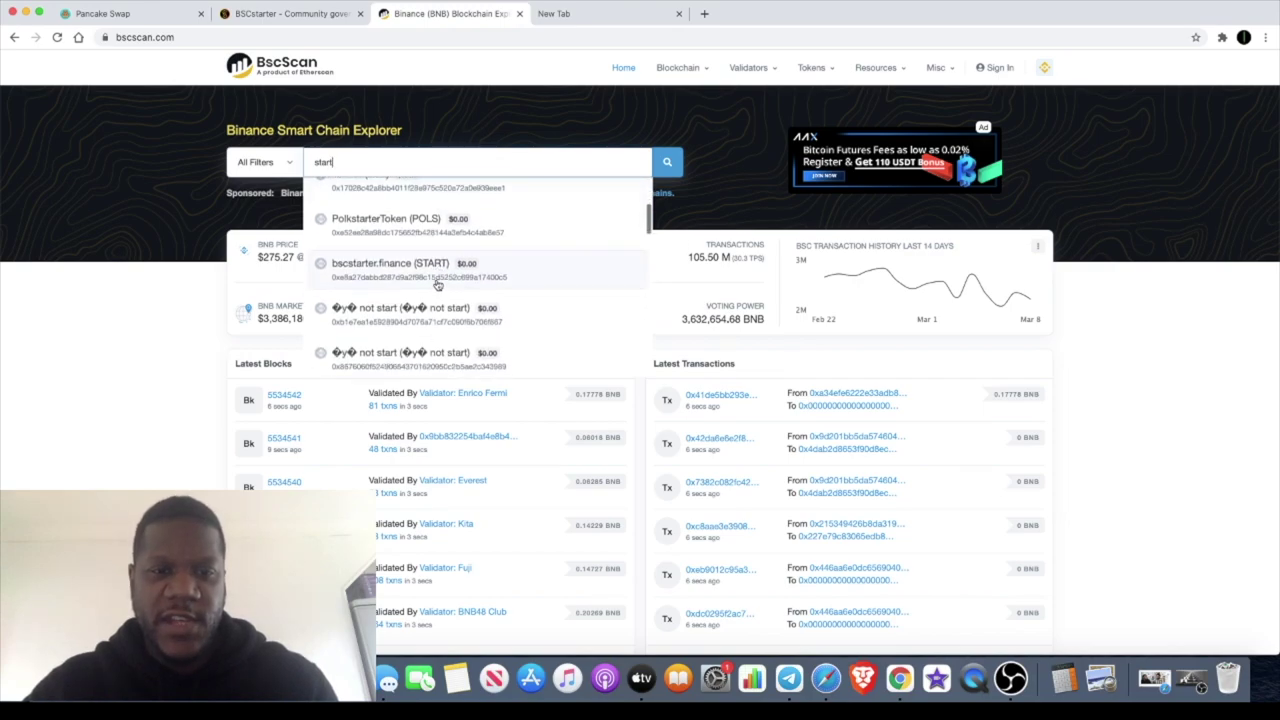
scroll(440, 288, down, 3)
scroll(444, 283, down, 1)
scroll(444, 283, down, 1)
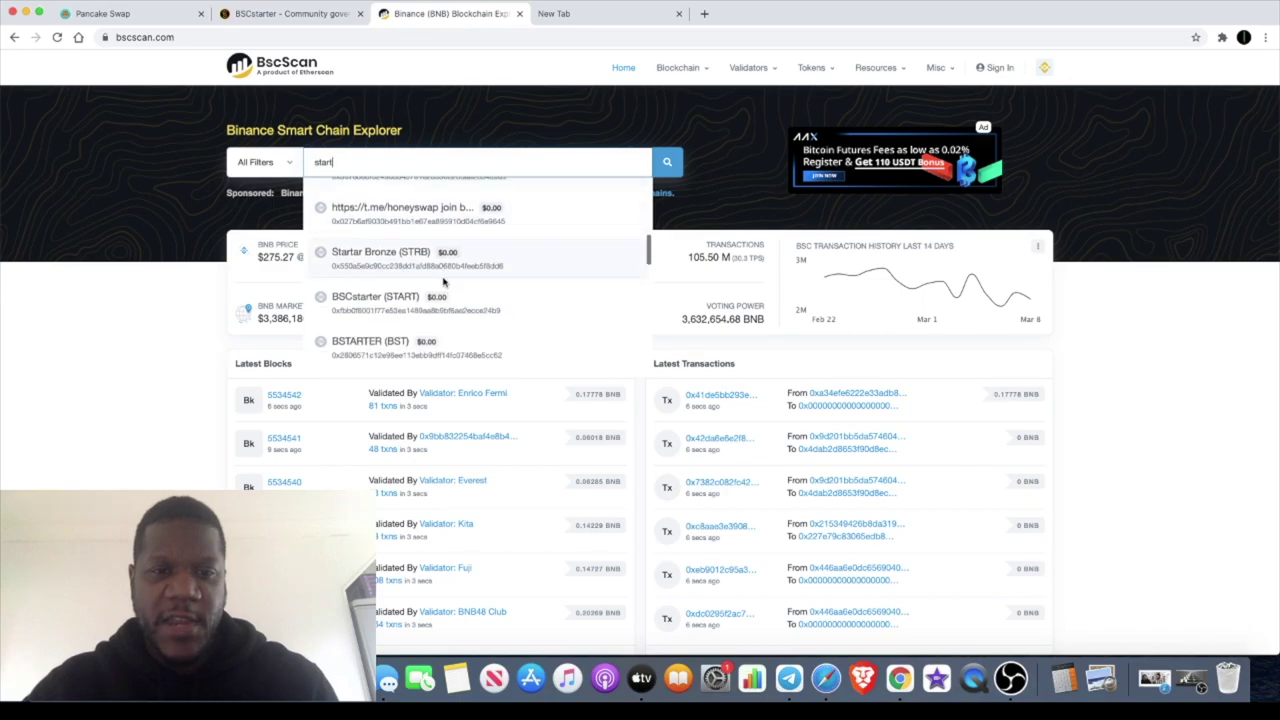
scroll(440, 300, down, 1)
scroll(447, 314, down, 2)
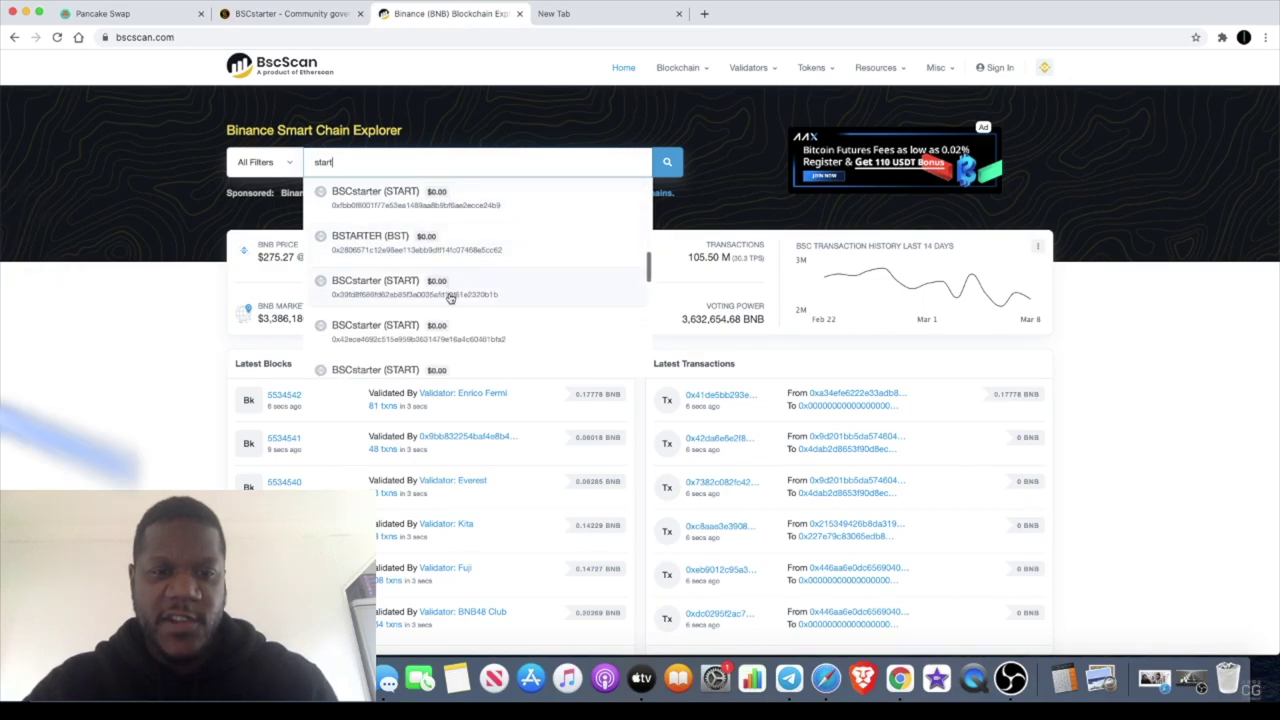
scroll(447, 310, down, 1)
scroll(450, 305, down, 2)
scroll(452, 306, down, 1)
scroll(450, 303, down, 1)
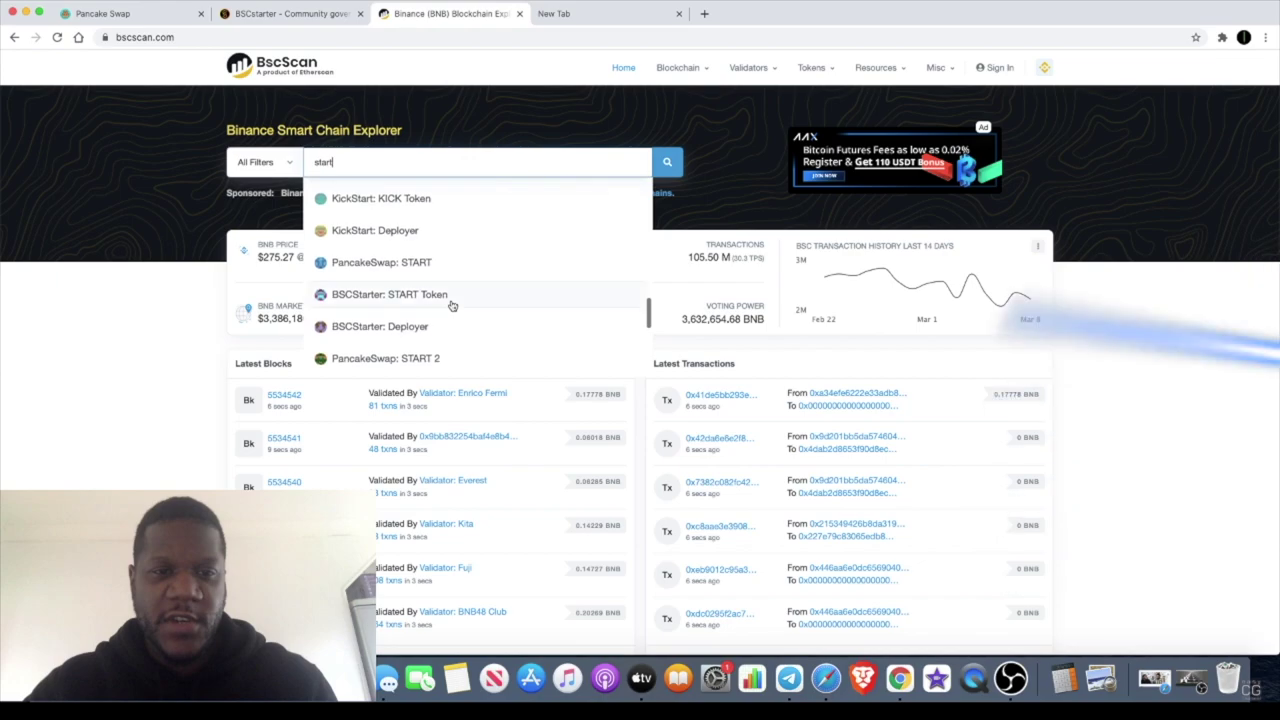
scroll(449, 306, up, 5)
click(426, 288)
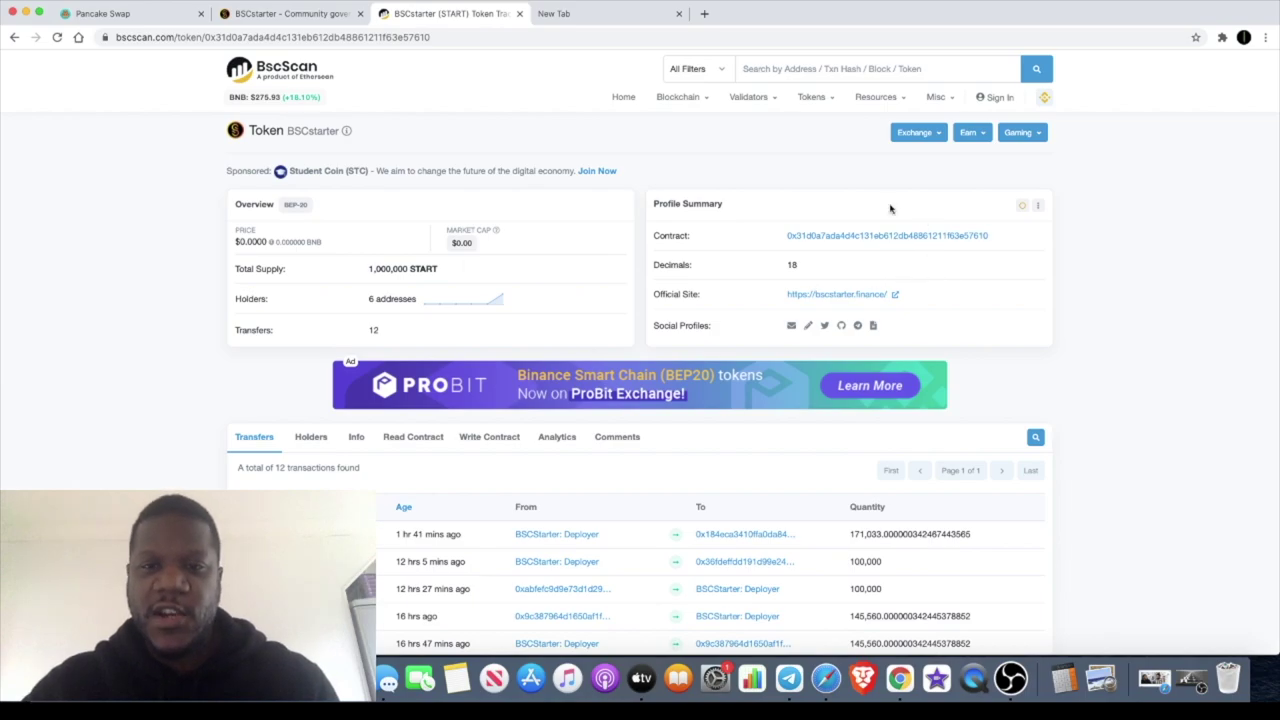
Step: Back on the BSCstarter home page, open the START Public Presale pool details
click(328, 18)
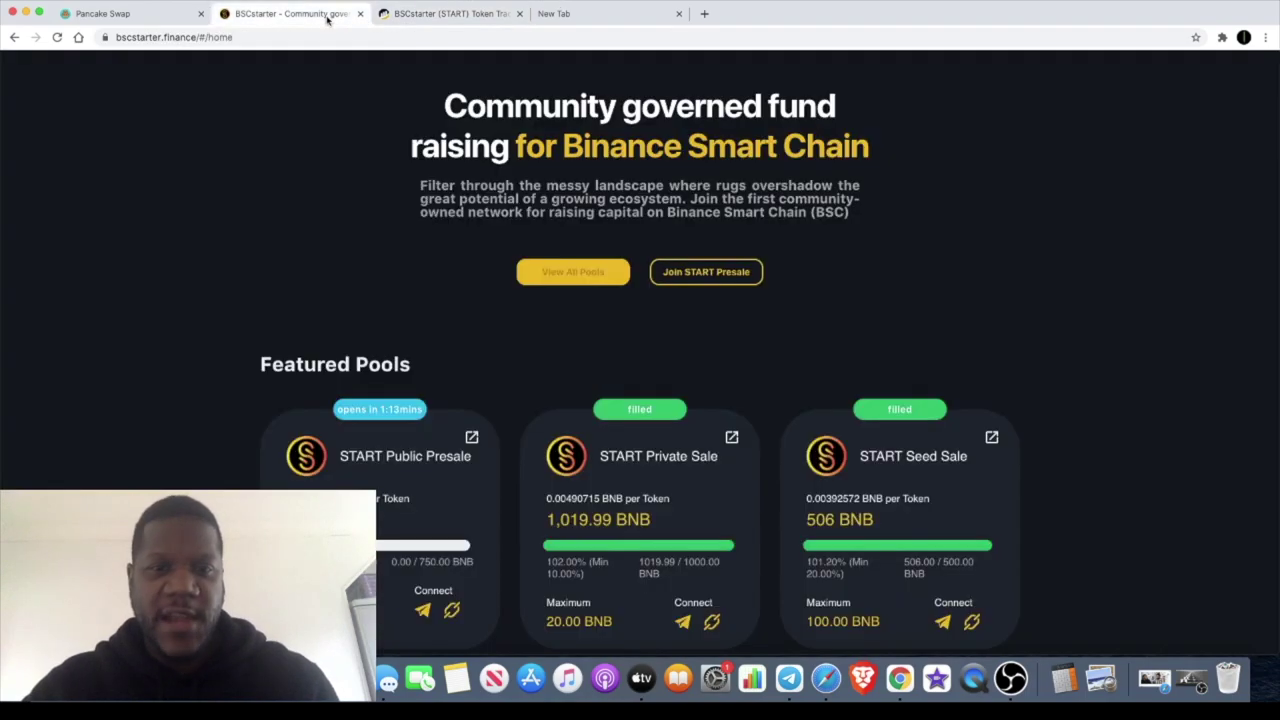
scroll(471, 406, down, 2)
scroll(471, 409, down, 3)
scroll(470, 408, up, 2)
scroll(470, 408, up, 2)
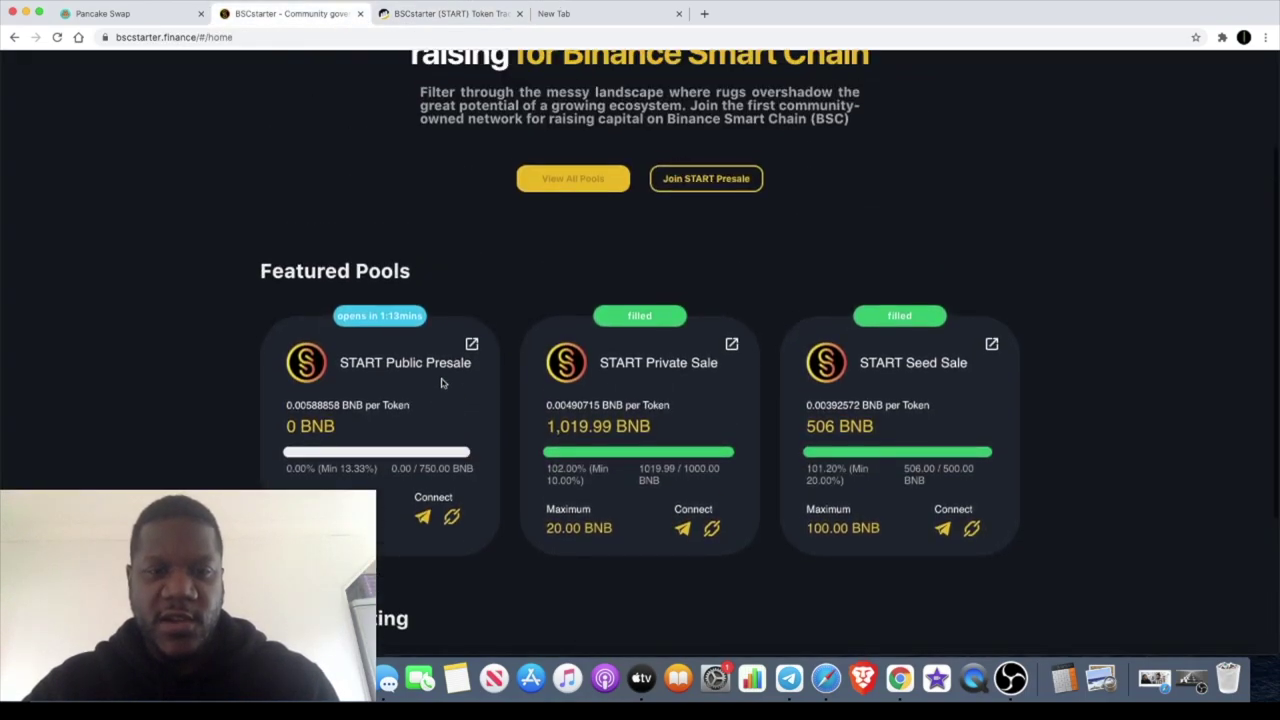
click(421, 372)
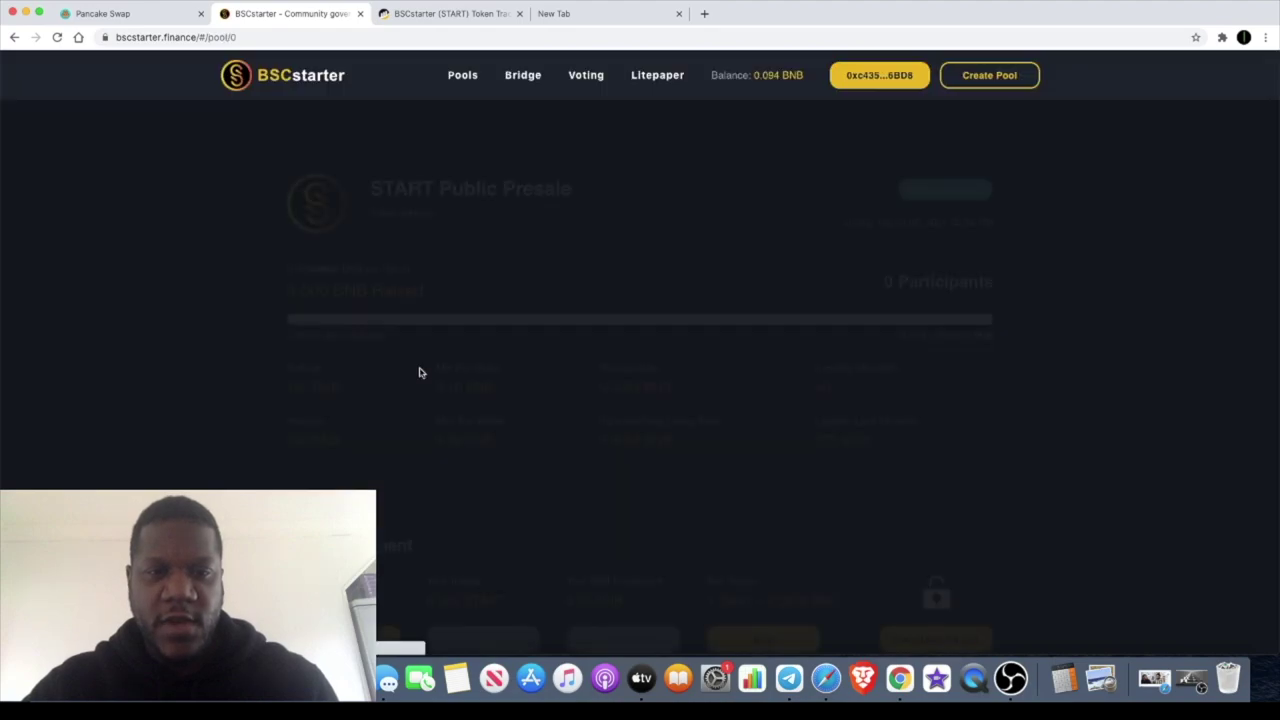
Step: Compare the pool's listed token contract address against the START contract on BscScan
scroll(708, 450, down, 1)
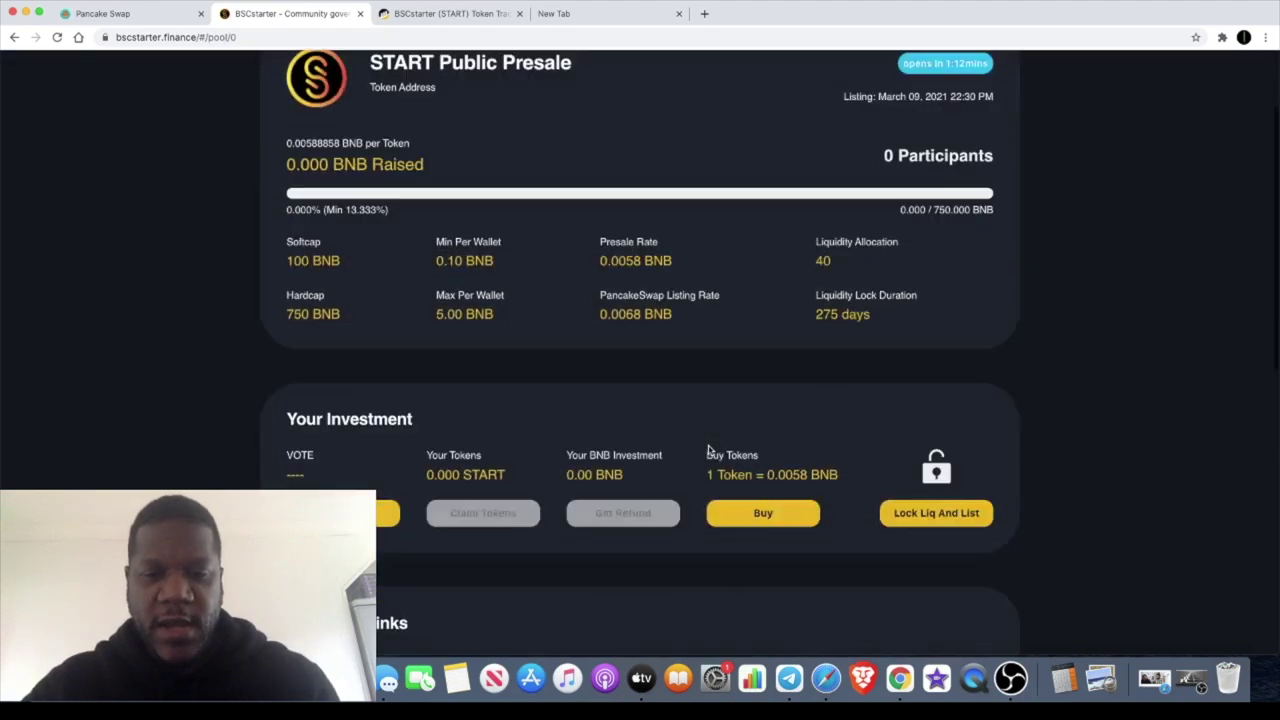
scroll(708, 450, down, 3)
scroll(708, 450, down, 2)
scroll(708, 450, down, 3)
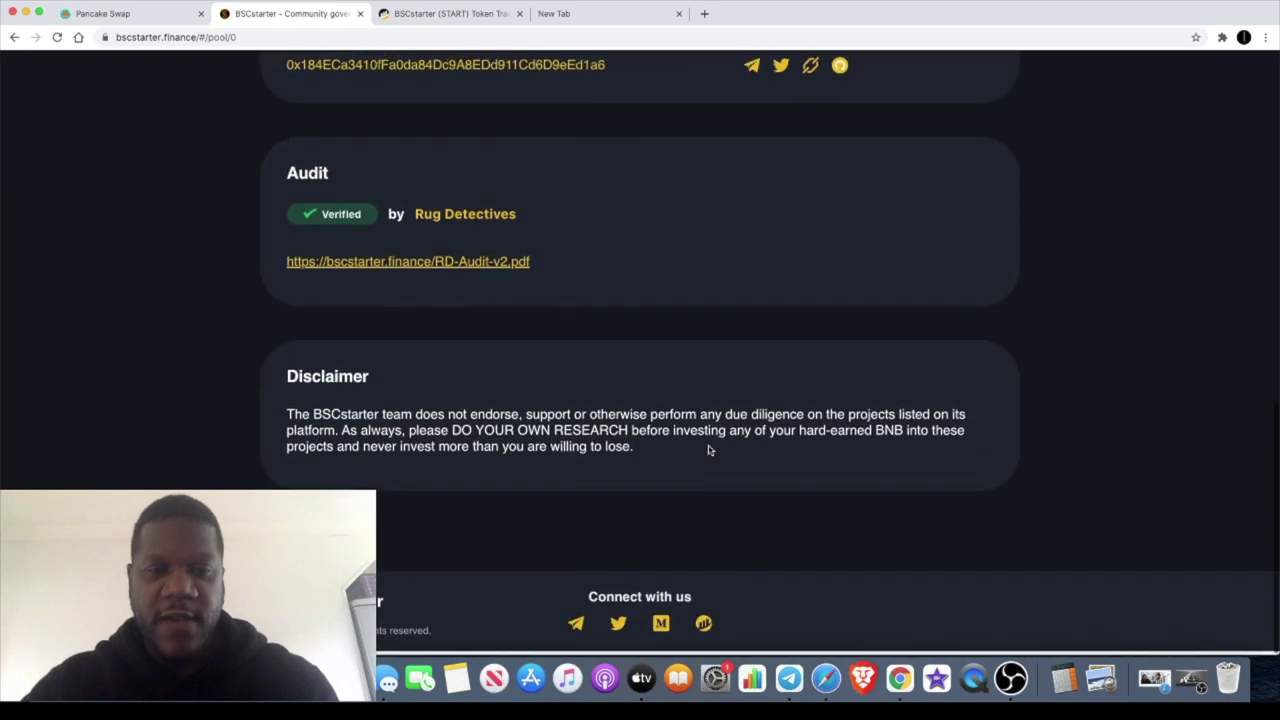
scroll(709, 449, up, 5)
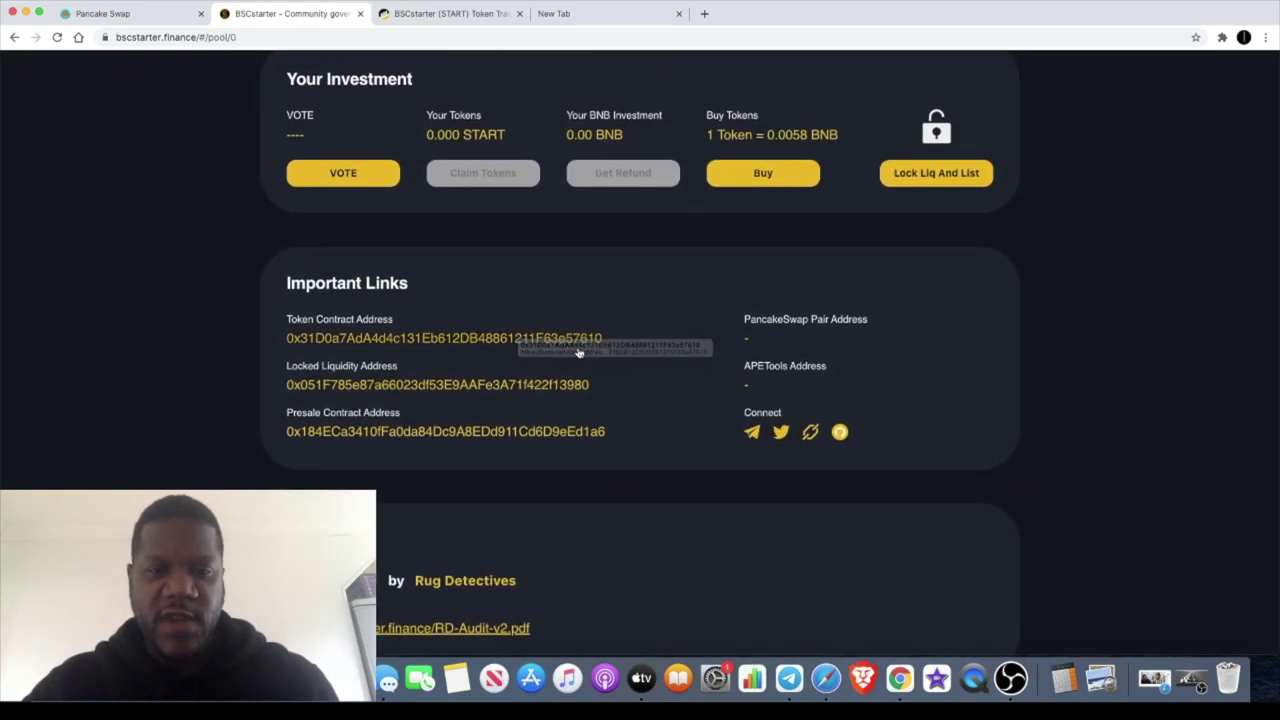
click(496, 14)
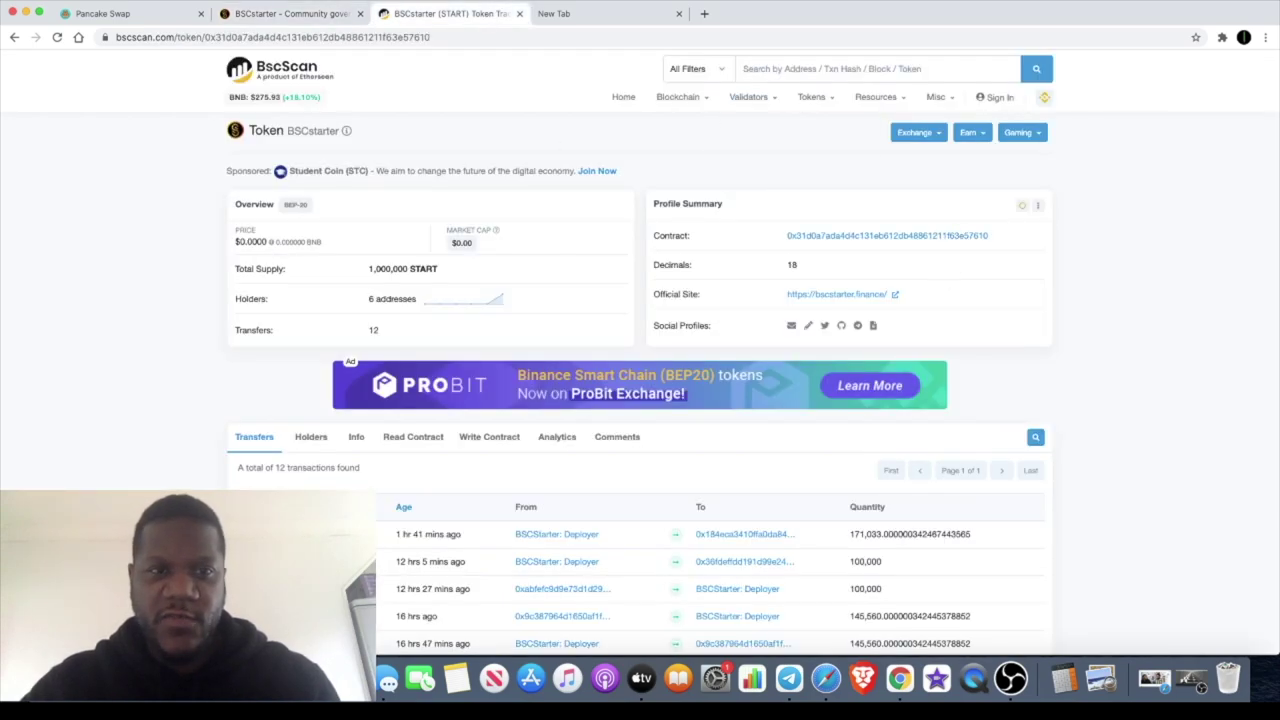
click(333, 13)
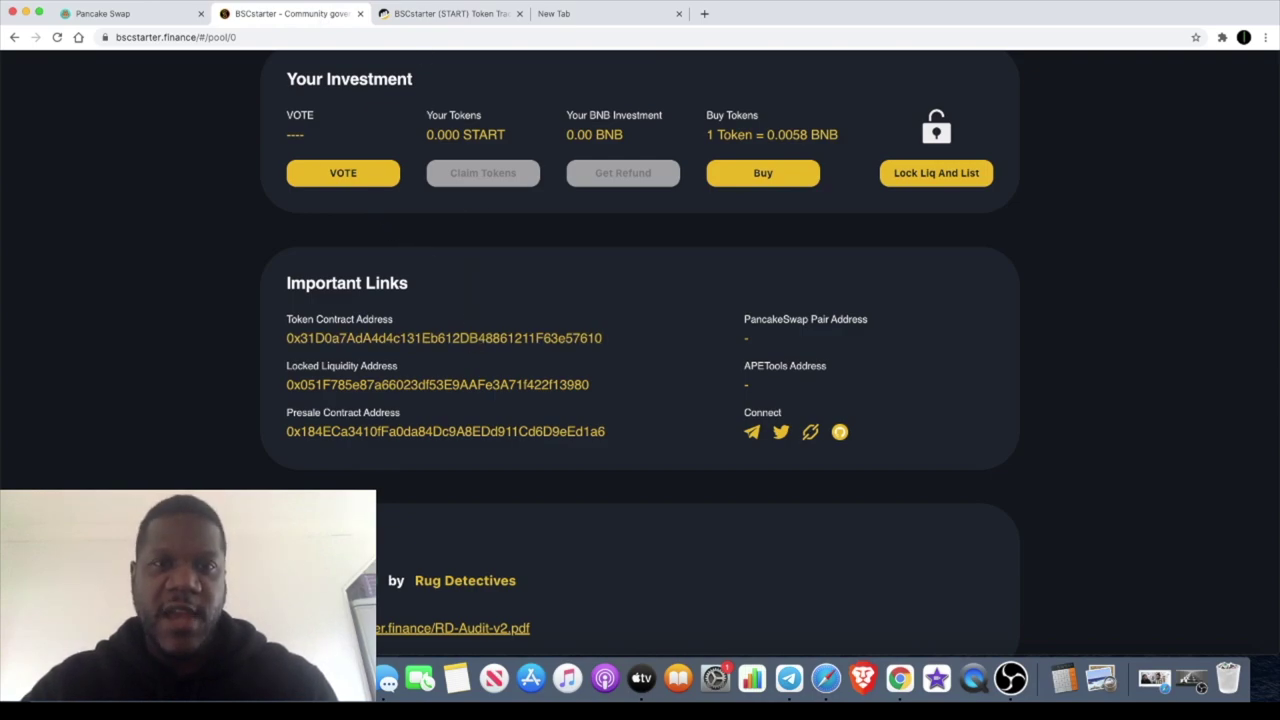
click(450, 14)
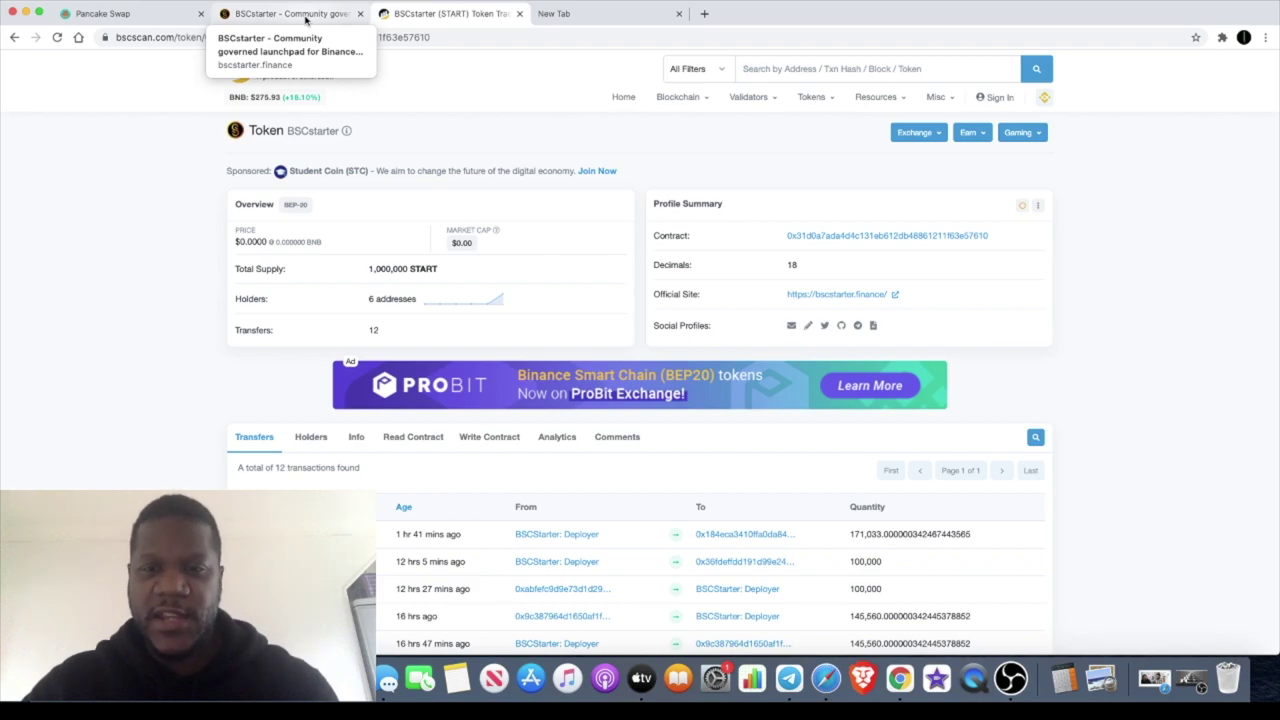
click(306, 19)
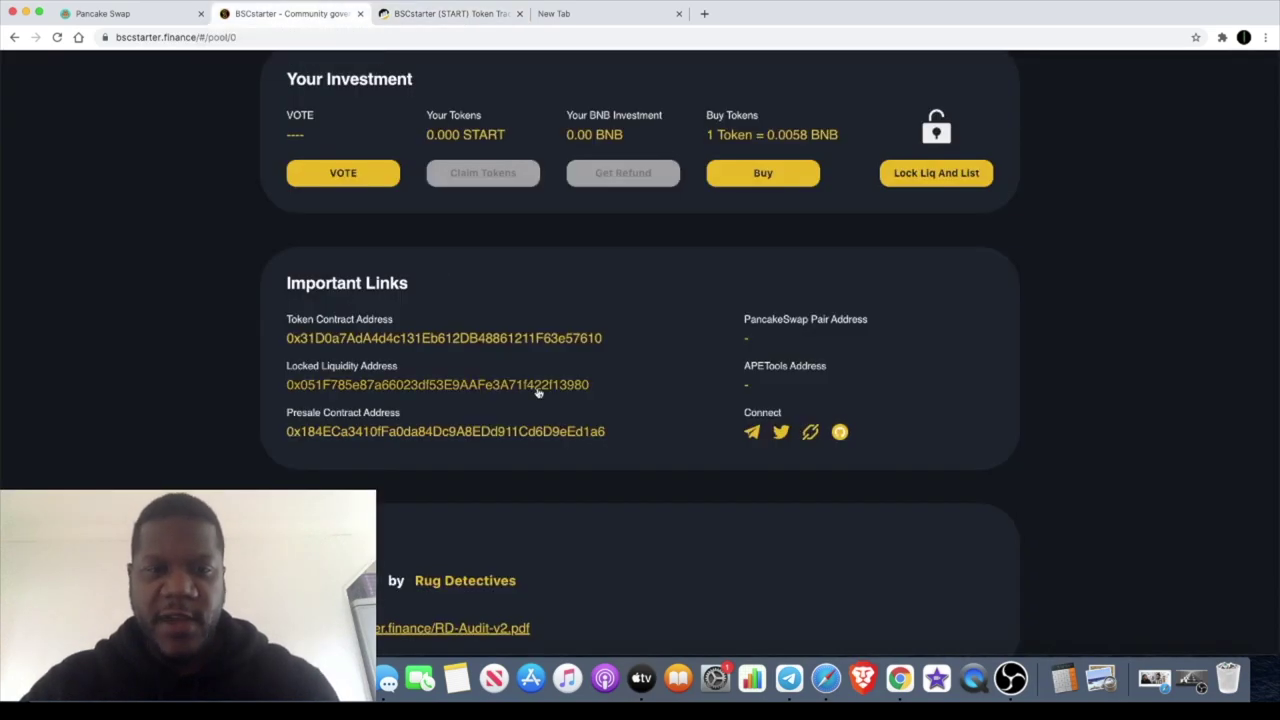
scroll(538, 386, down, 3)
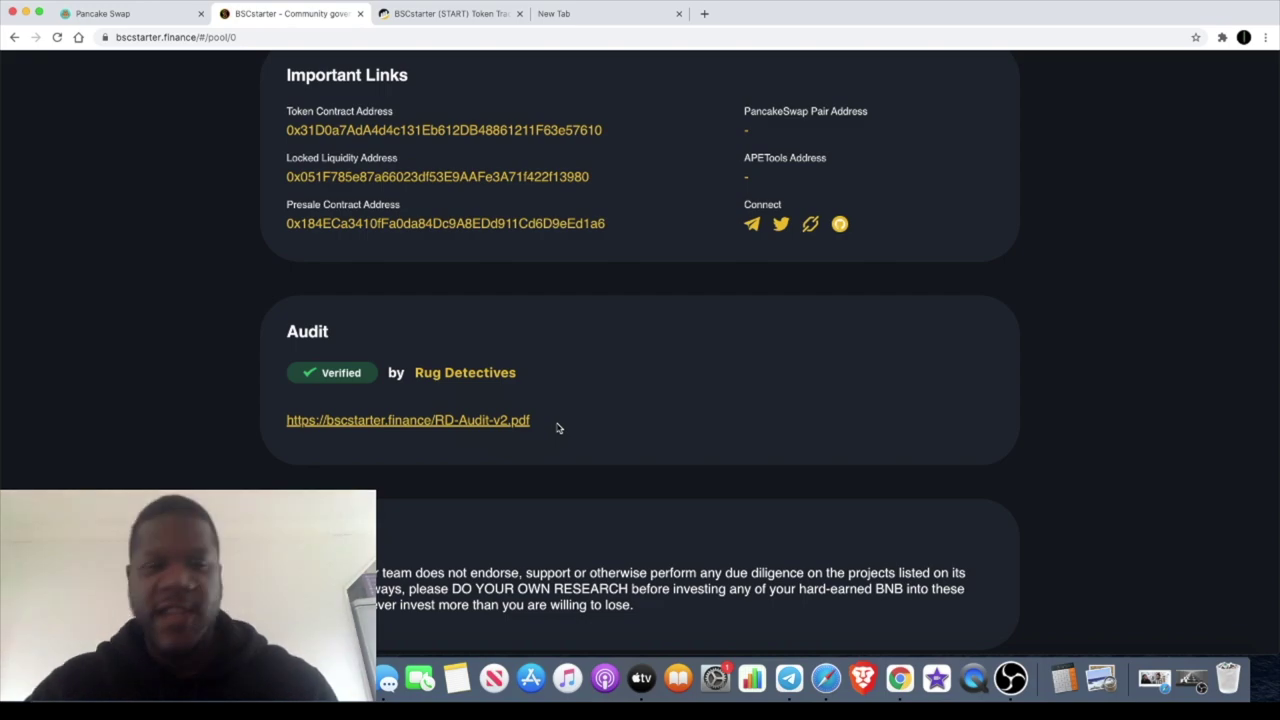
scroll(558, 428, up, 10)
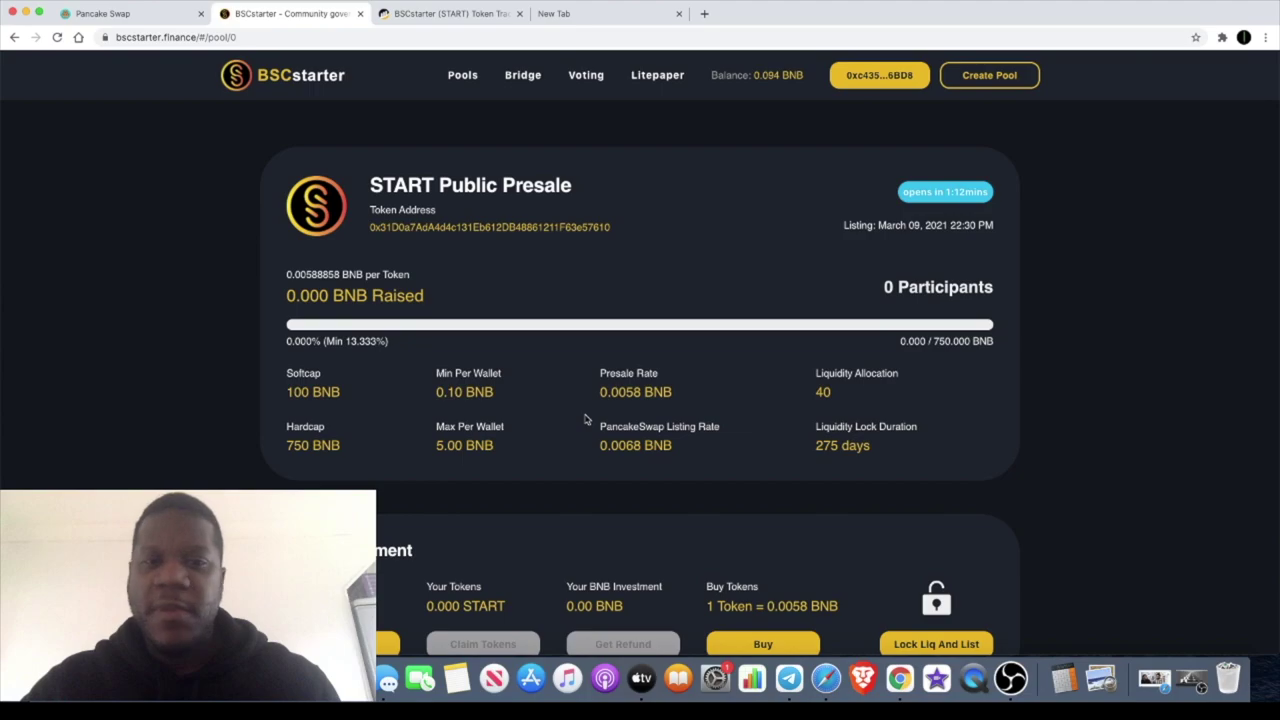
scroll(586, 420, down, 4)
scroll(586, 420, down, 2)
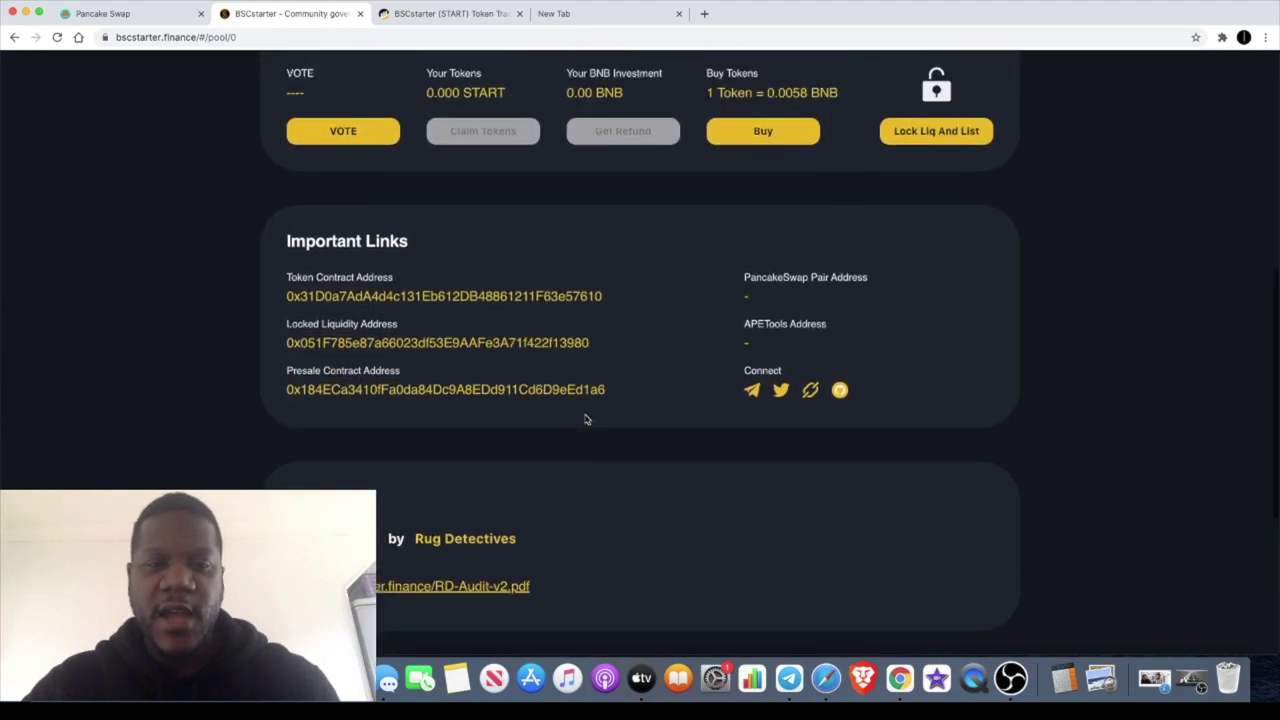
scroll(586, 420, up, 5)
scroll(546, 431, down, 1)
scroll(545, 433, down, 2)
scroll(545, 433, up, 4)
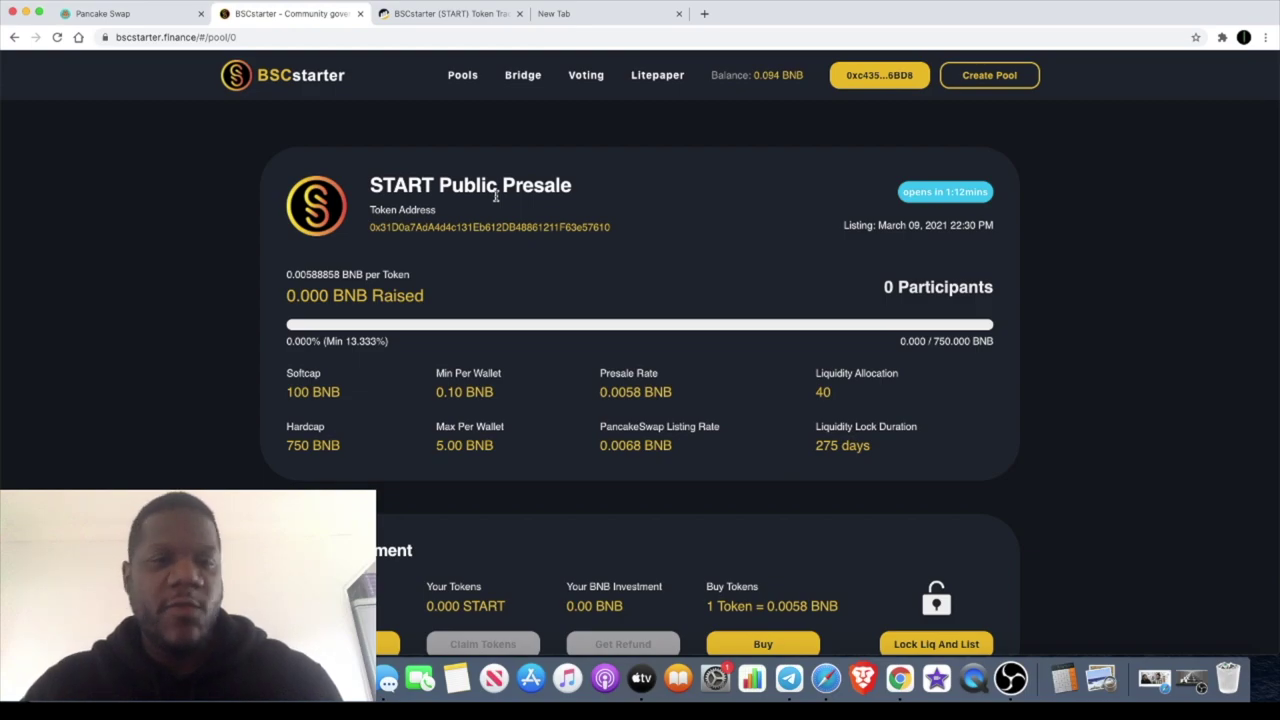
scroll(495, 195, down, 5)
scroll(495, 198, down, 3)
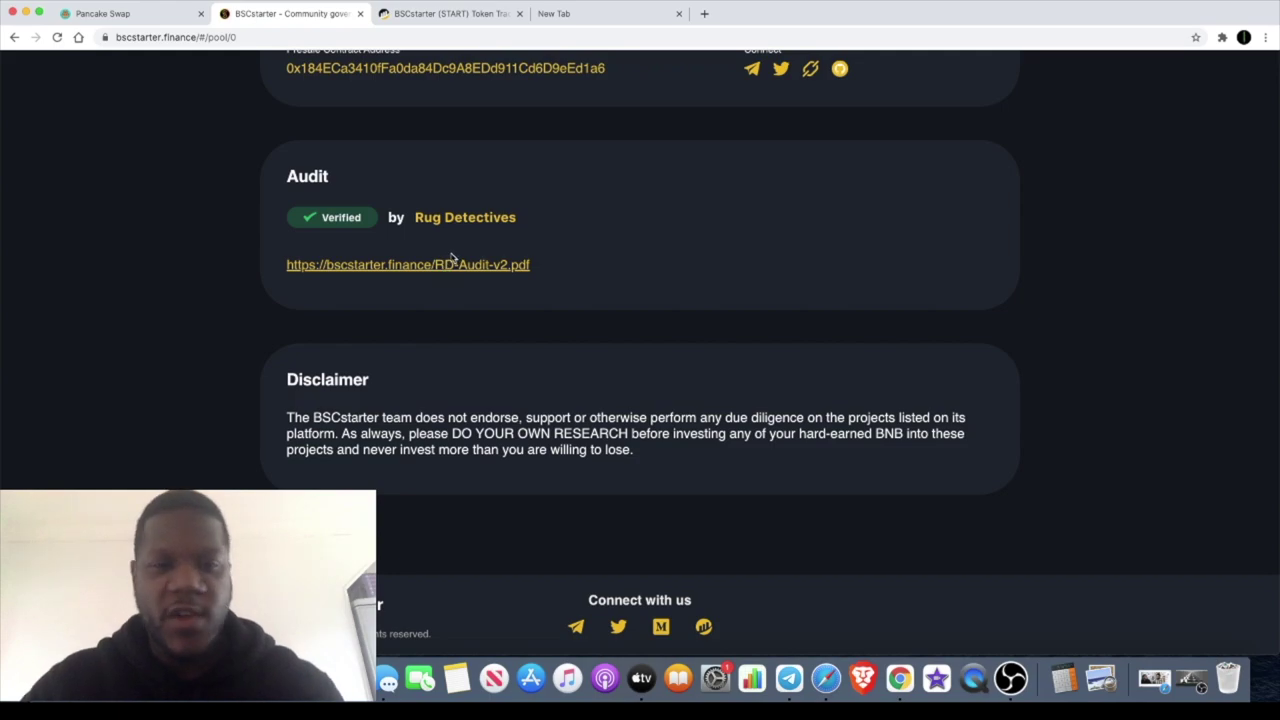
scroll(451, 258, up, 4)
scroll(451, 258, up, 3)
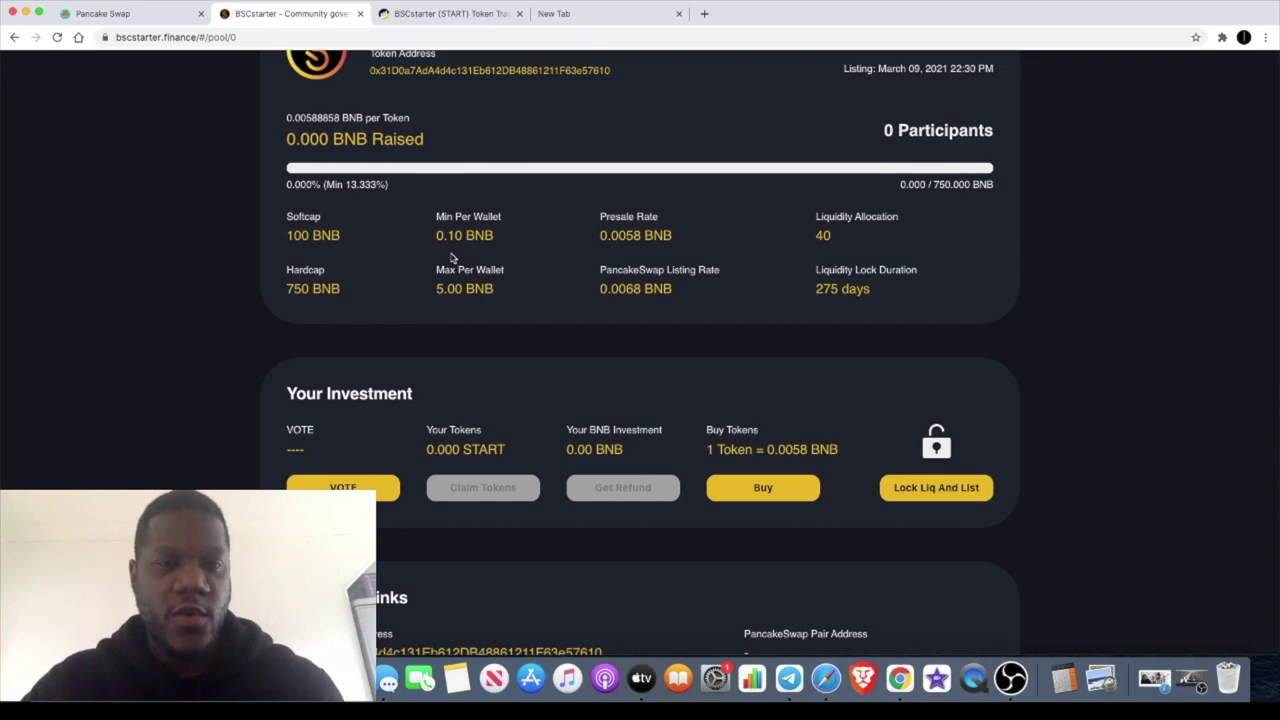
scroll(451, 258, up, 3)
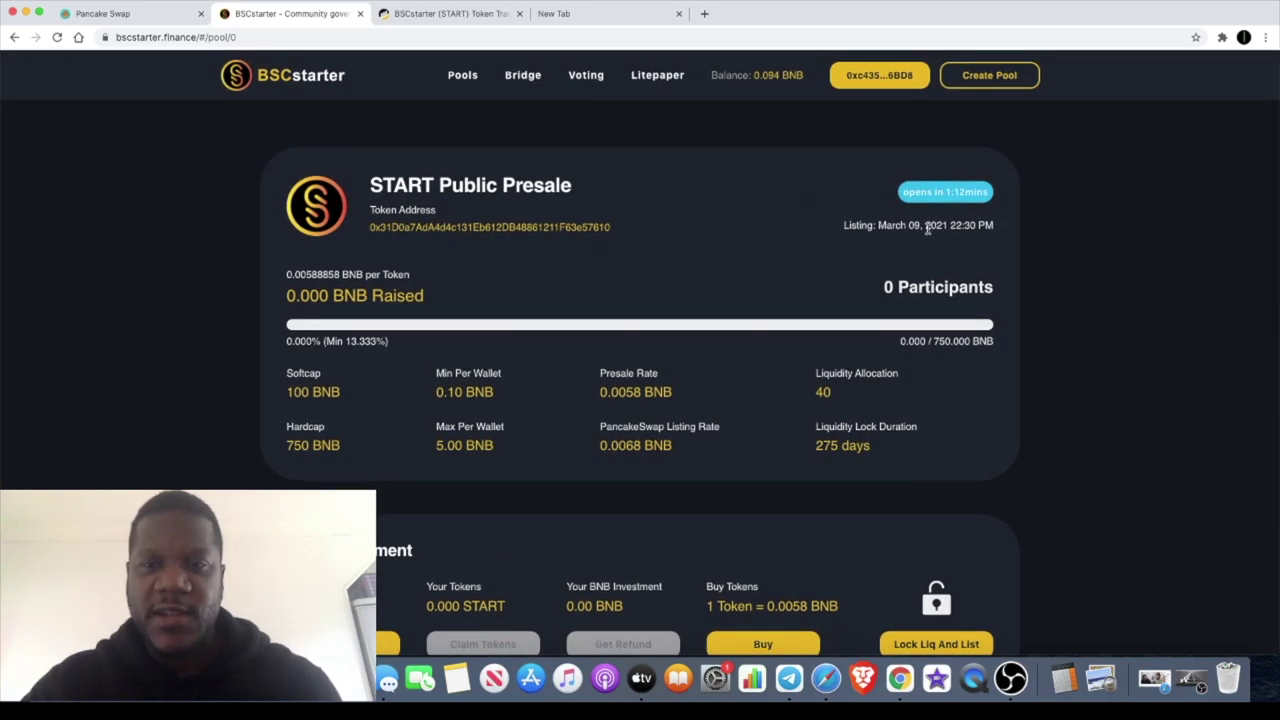
scroll(928, 230, down, 5)
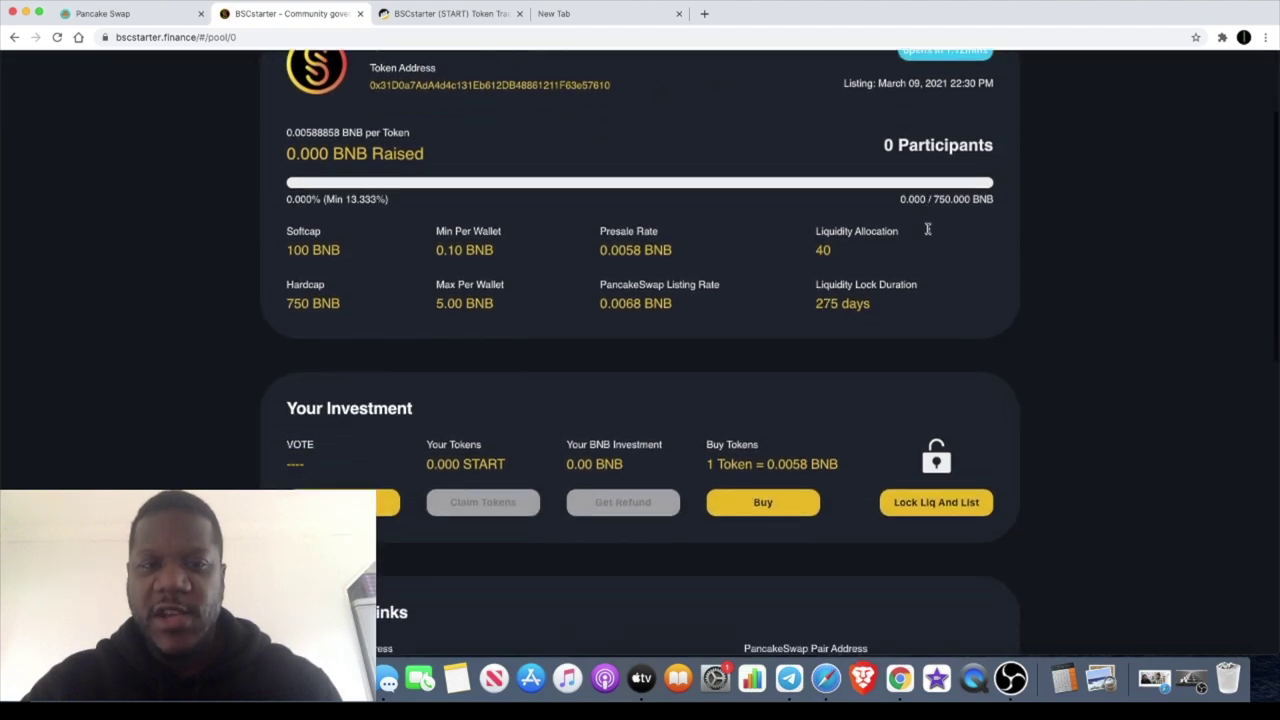
scroll(928, 233, up, 1)
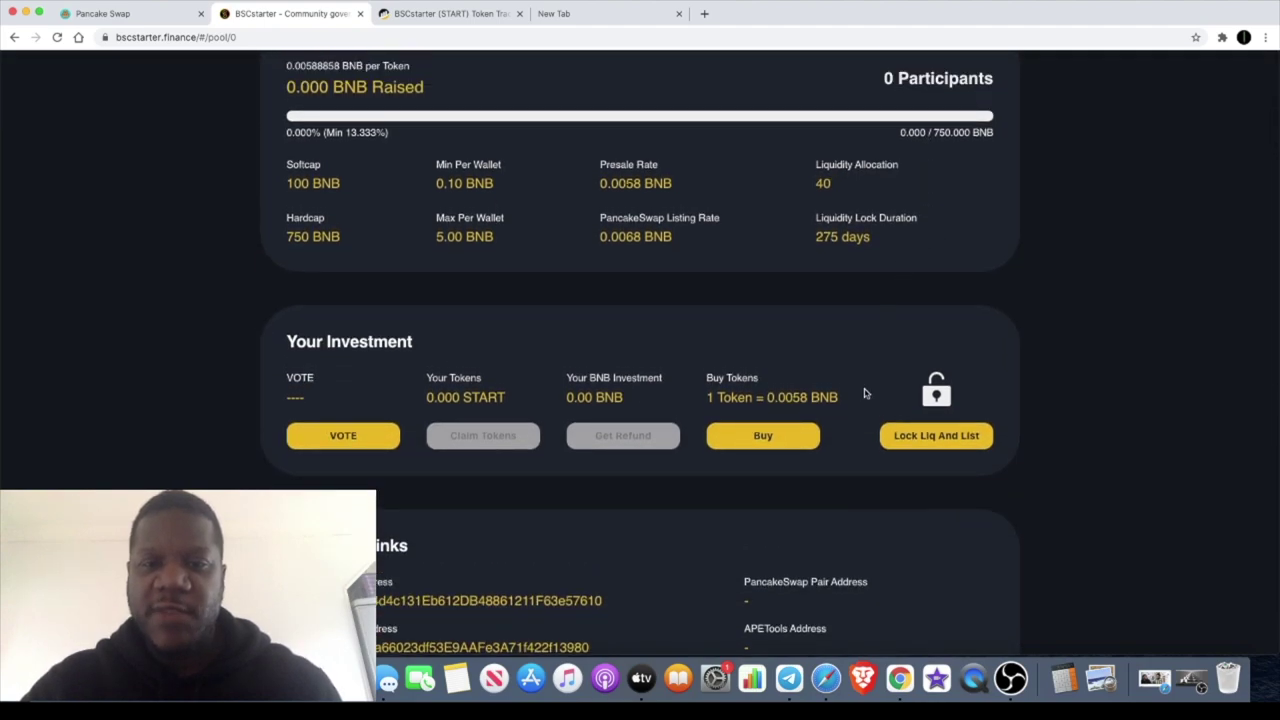
scroll(857, 374, up, 5)
scroll(735, 408, down, 3)
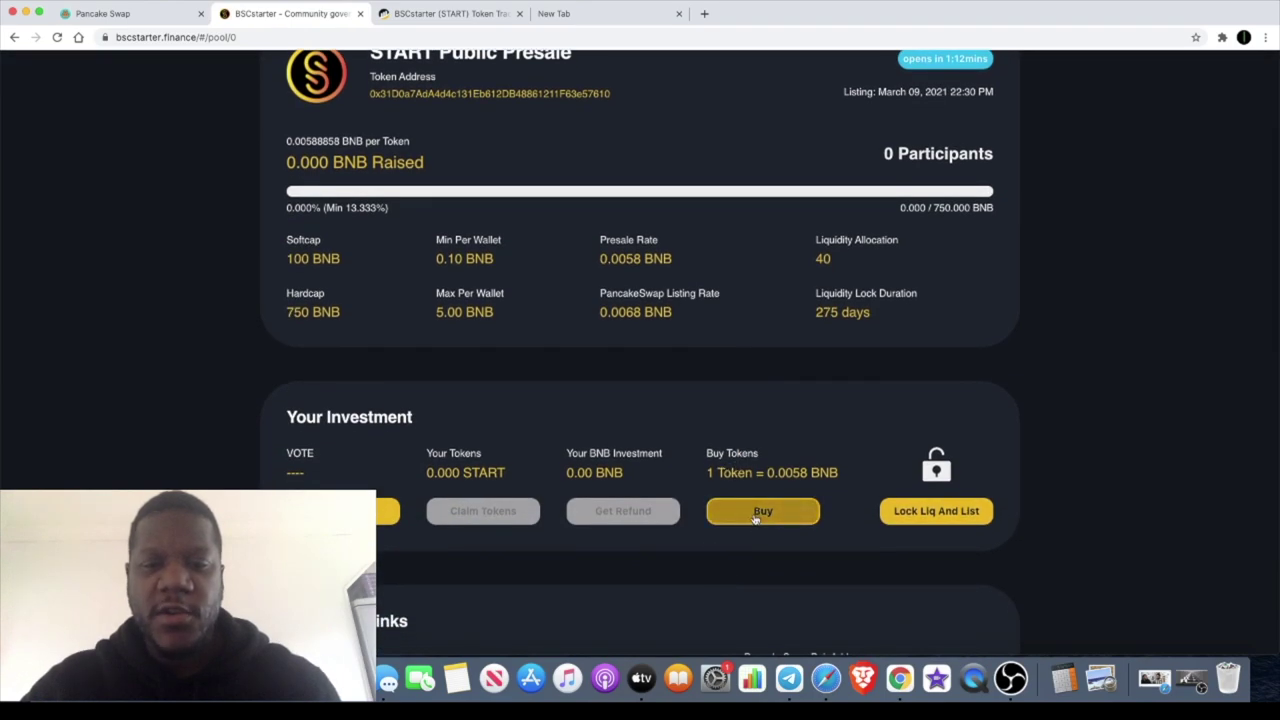
Step: Attempt to buy START in the presale and get refused as not whitelisted
click(755, 516)
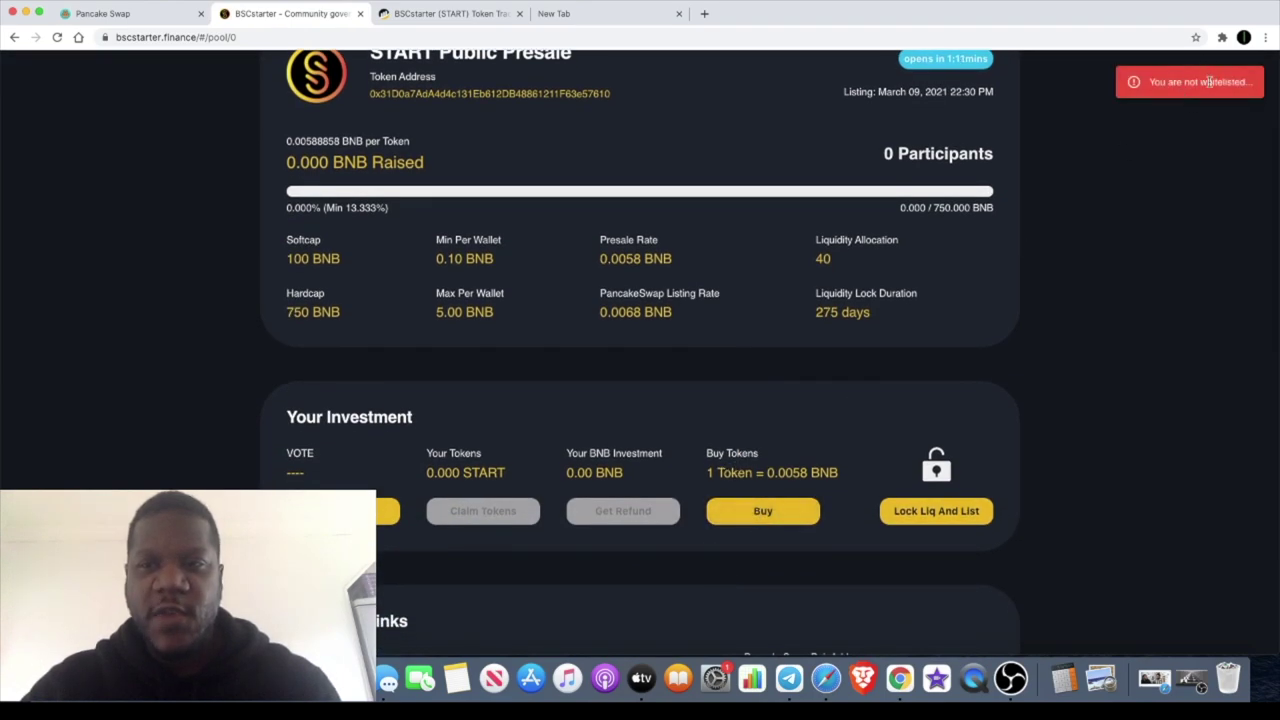
scroll(1180, 160, up, 2)
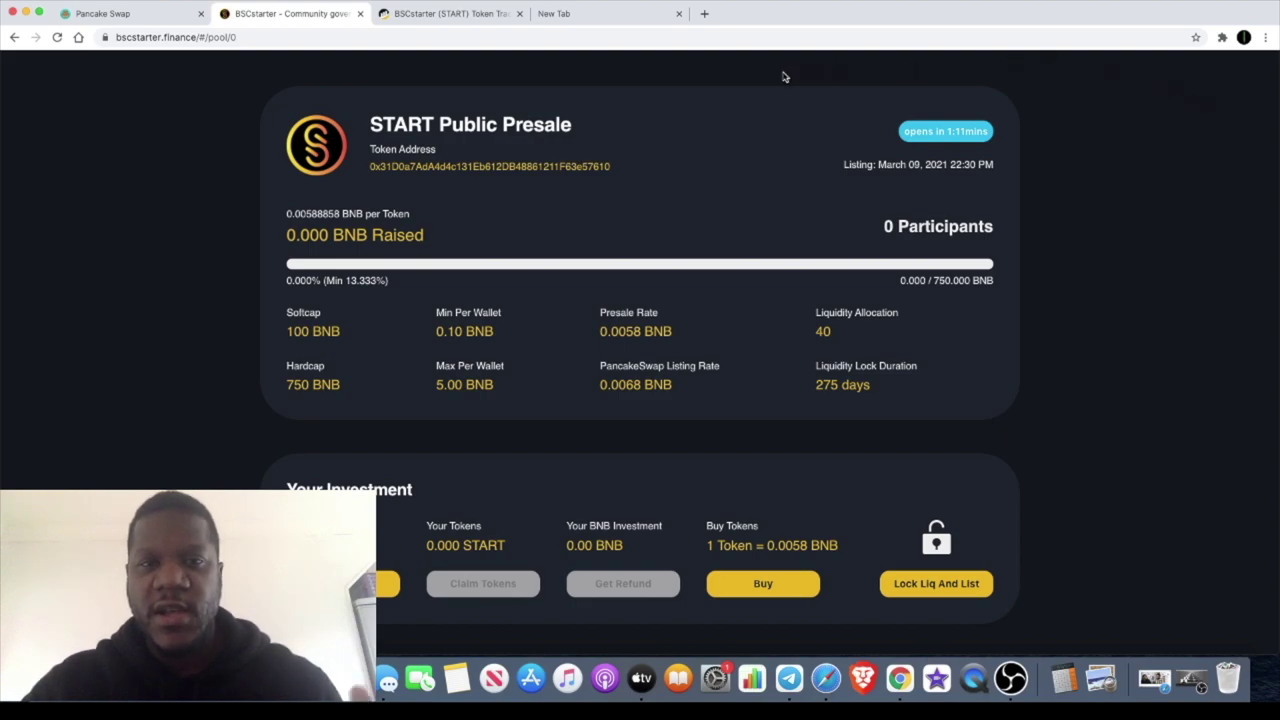
click(158, 16)
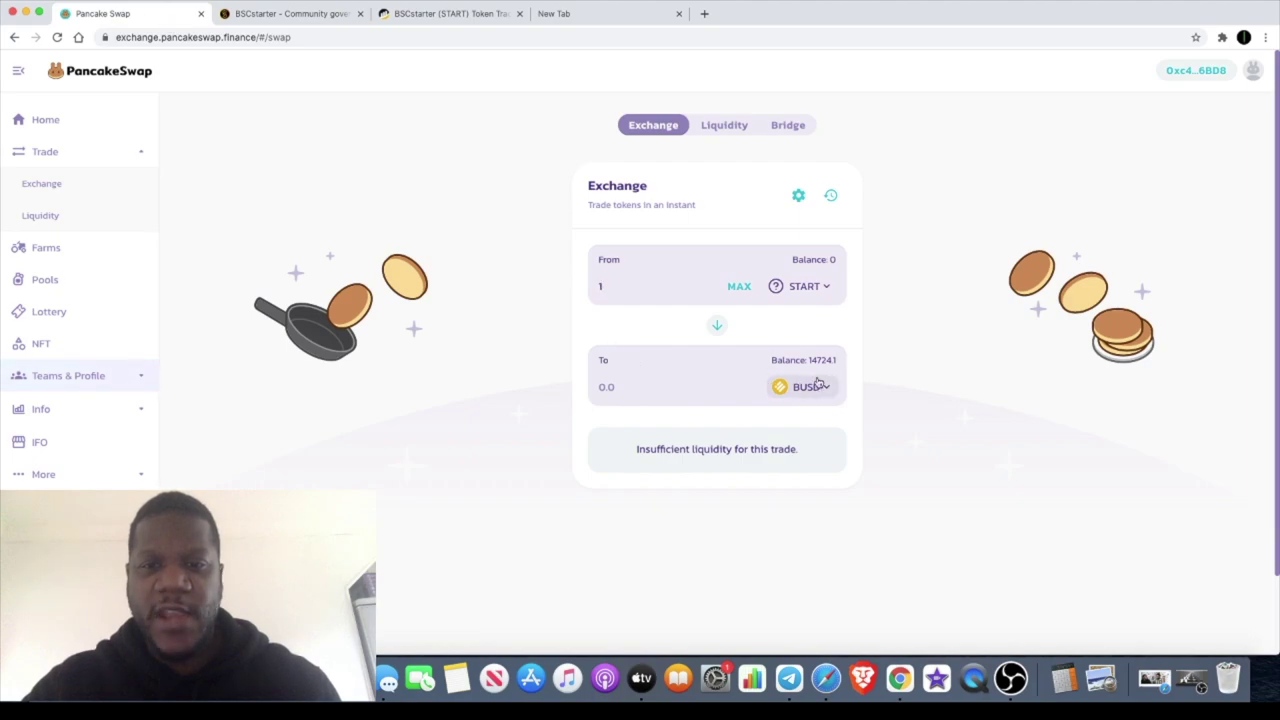
click(698, 277)
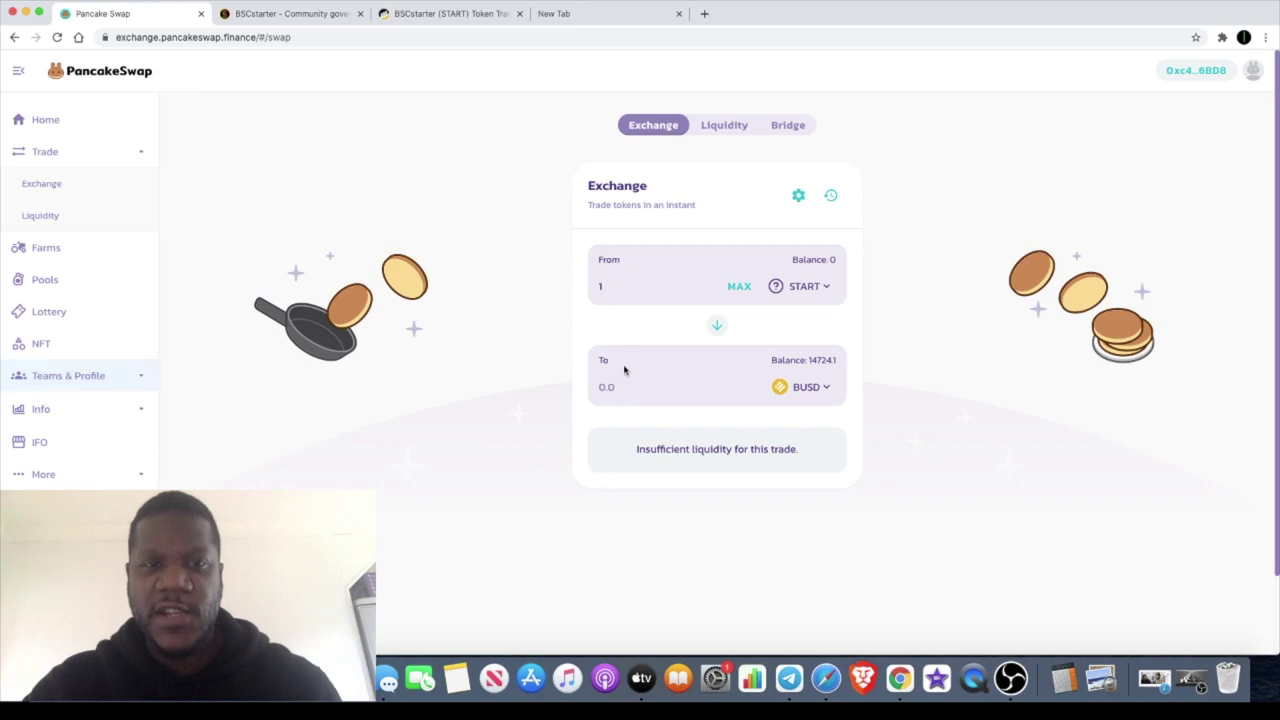
click(316, 17)
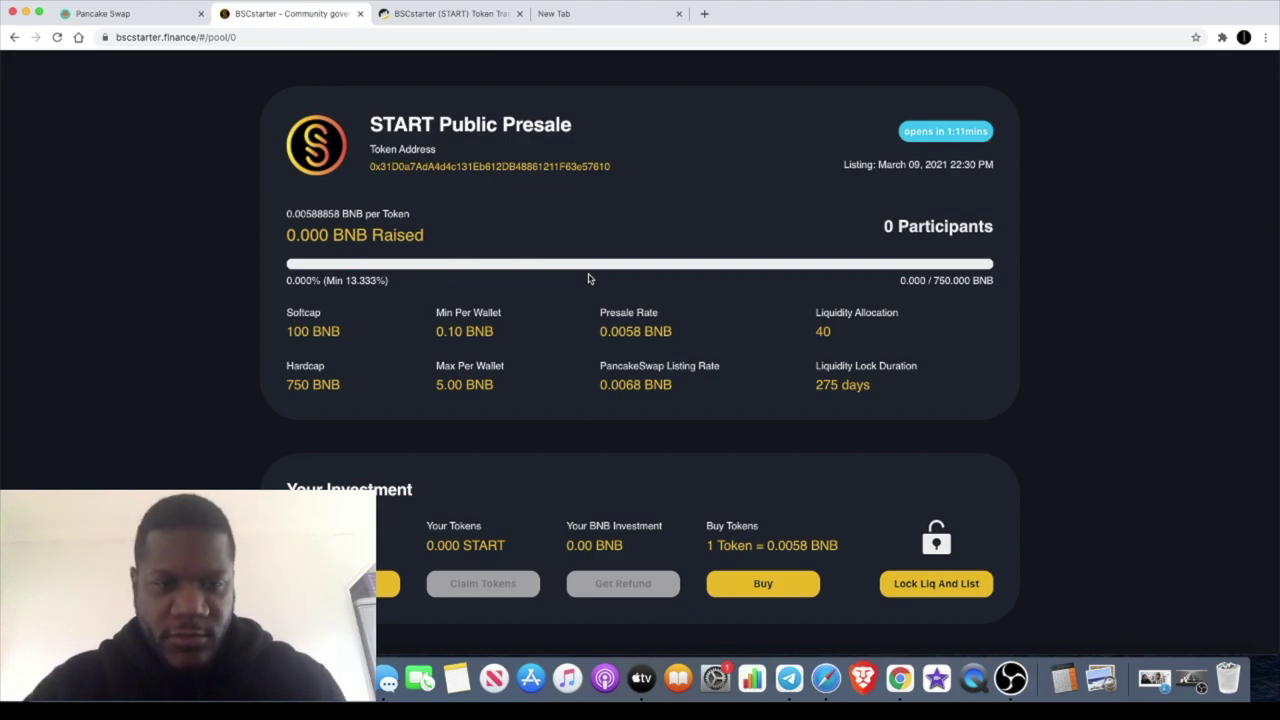
scroll(588, 279, down, 1)
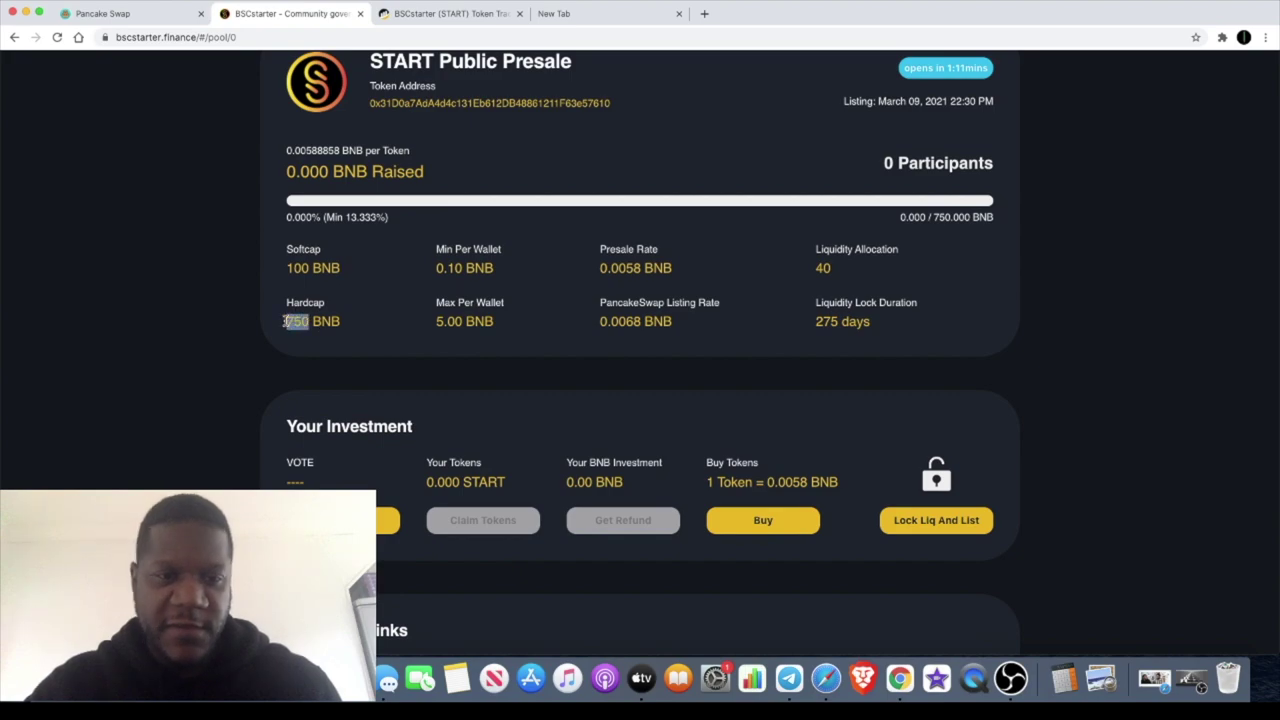
Step: Check the presale figures: Hardcap 750 BNB, Max Per Wallet 5.00 BNB, listing and presale rates
drag(296, 315, 287, 326)
click(380, 328)
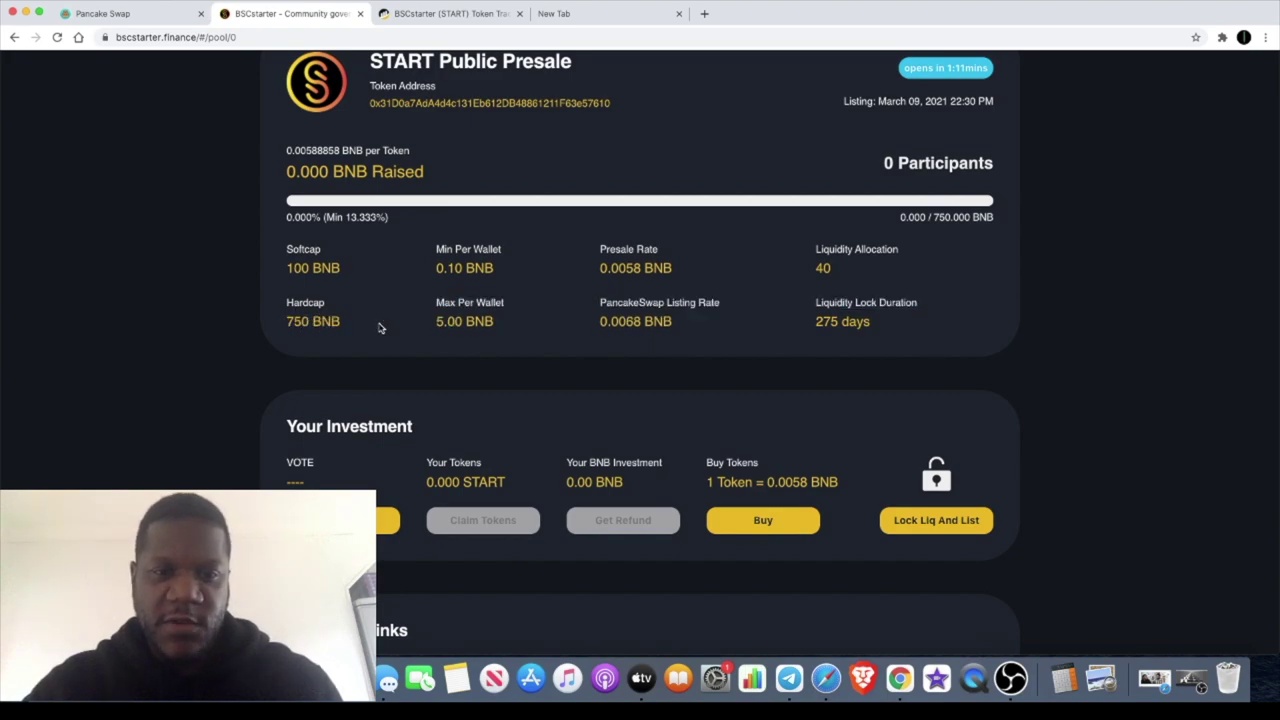
drag(500, 329, 438, 322)
click(524, 338)
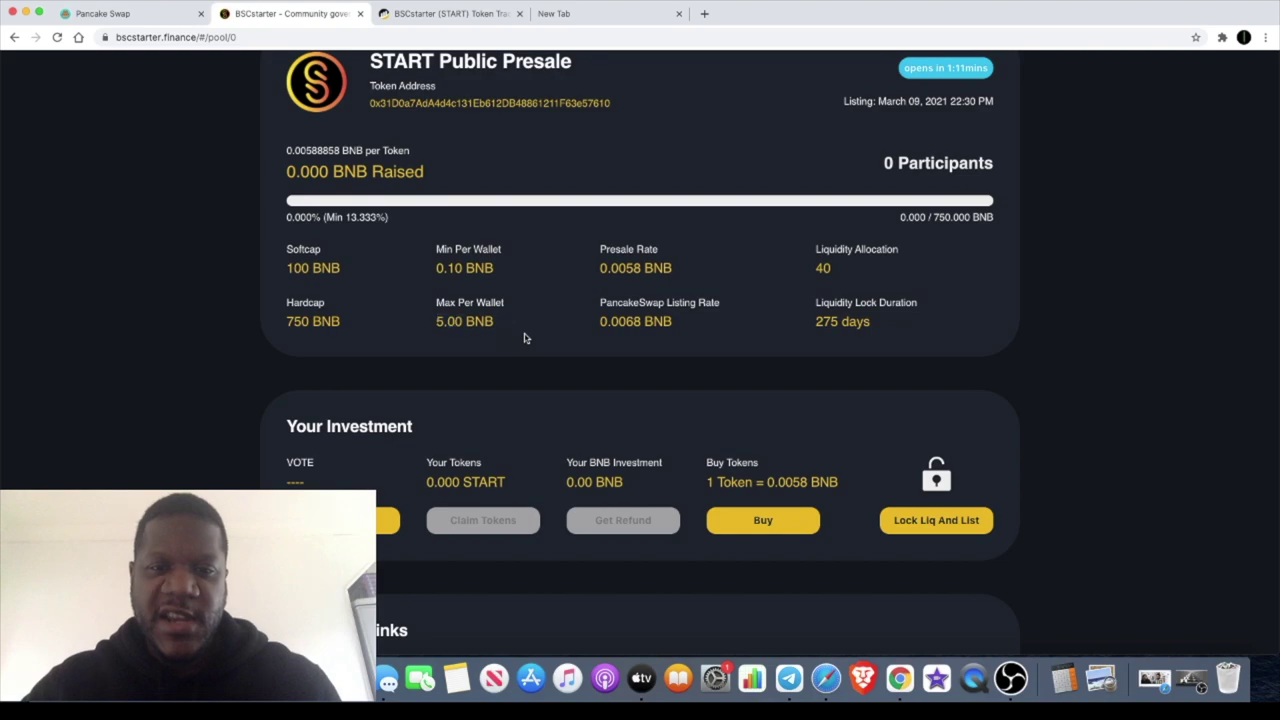
scroll(524, 338, up, 1)
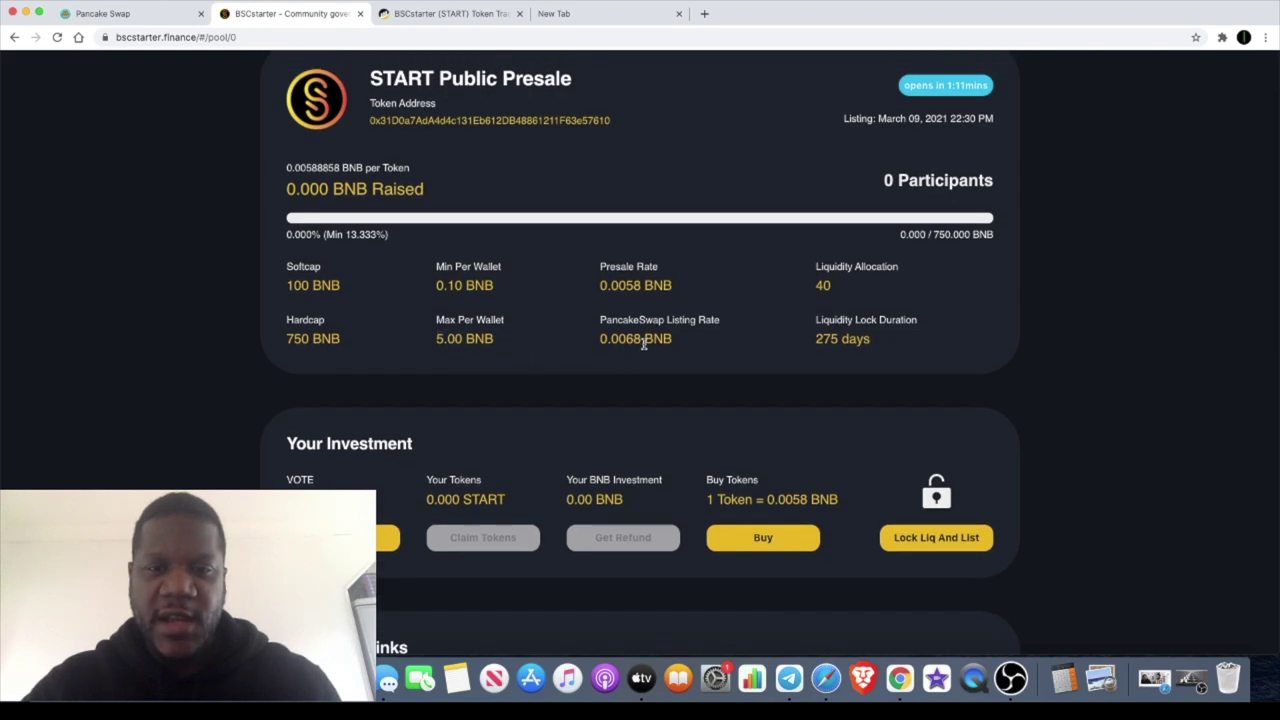
drag(645, 341, 598, 342)
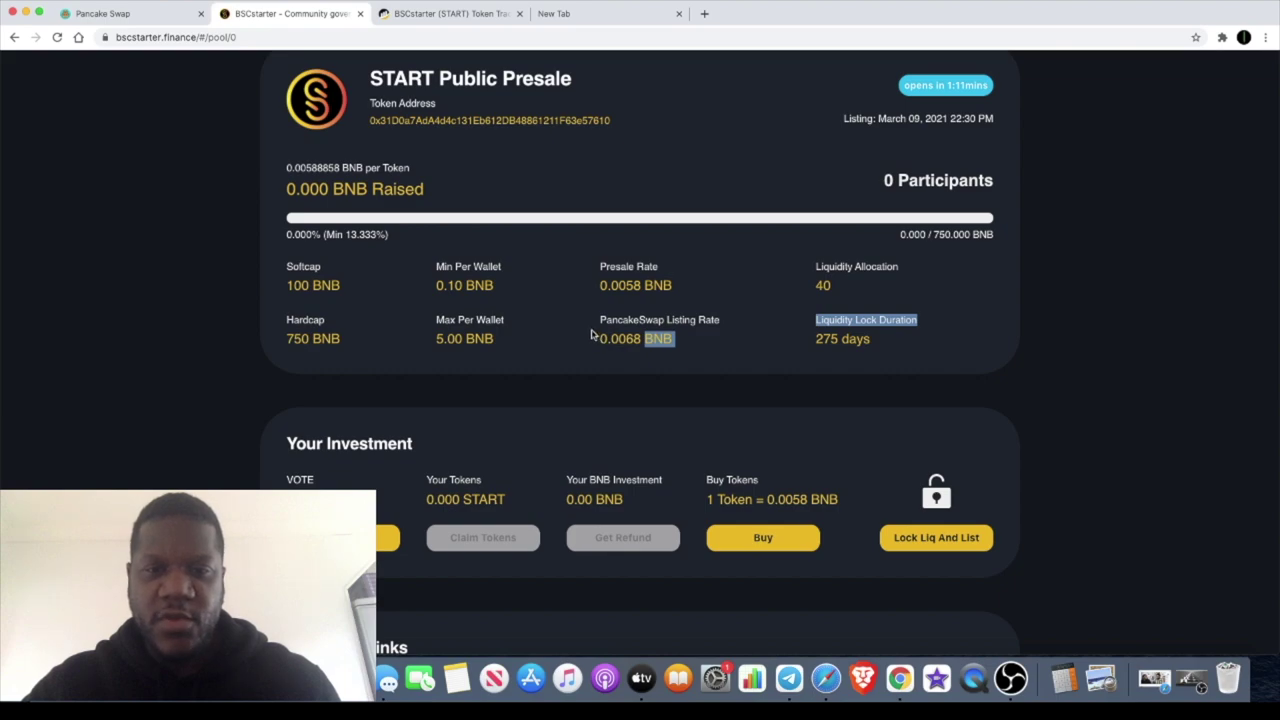
click(741, 356)
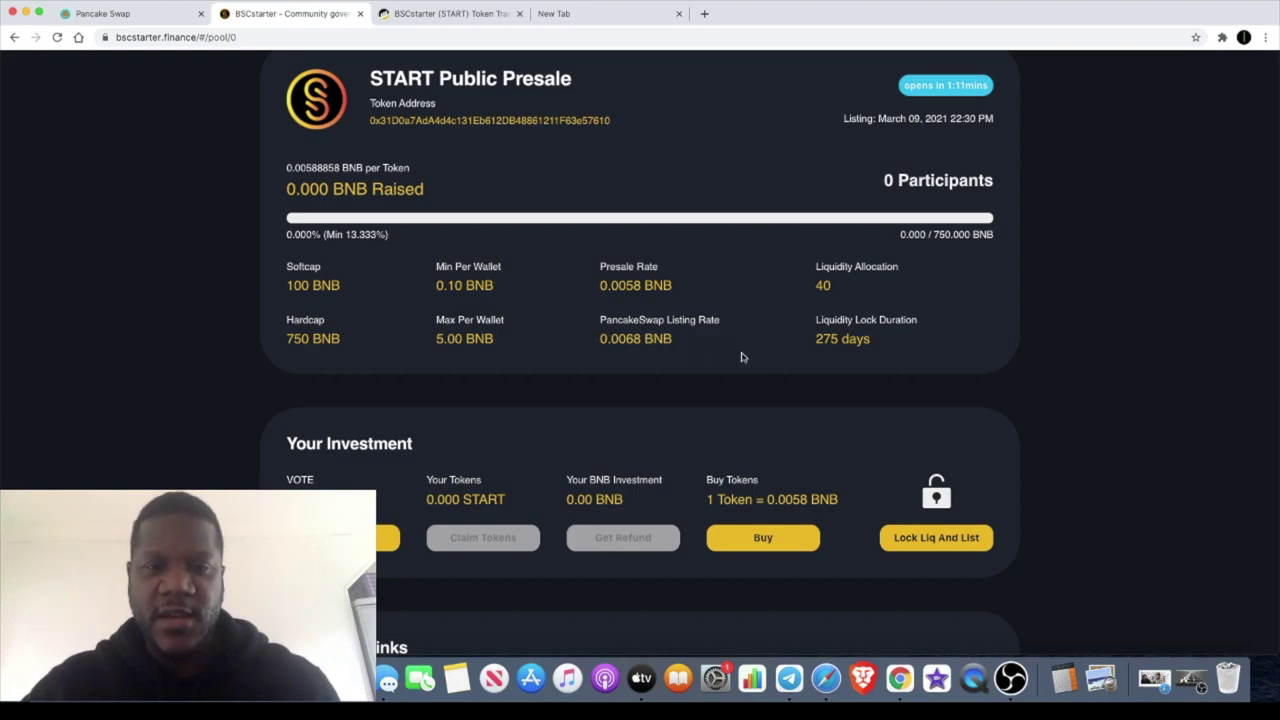
drag(646, 288, 624, 287)
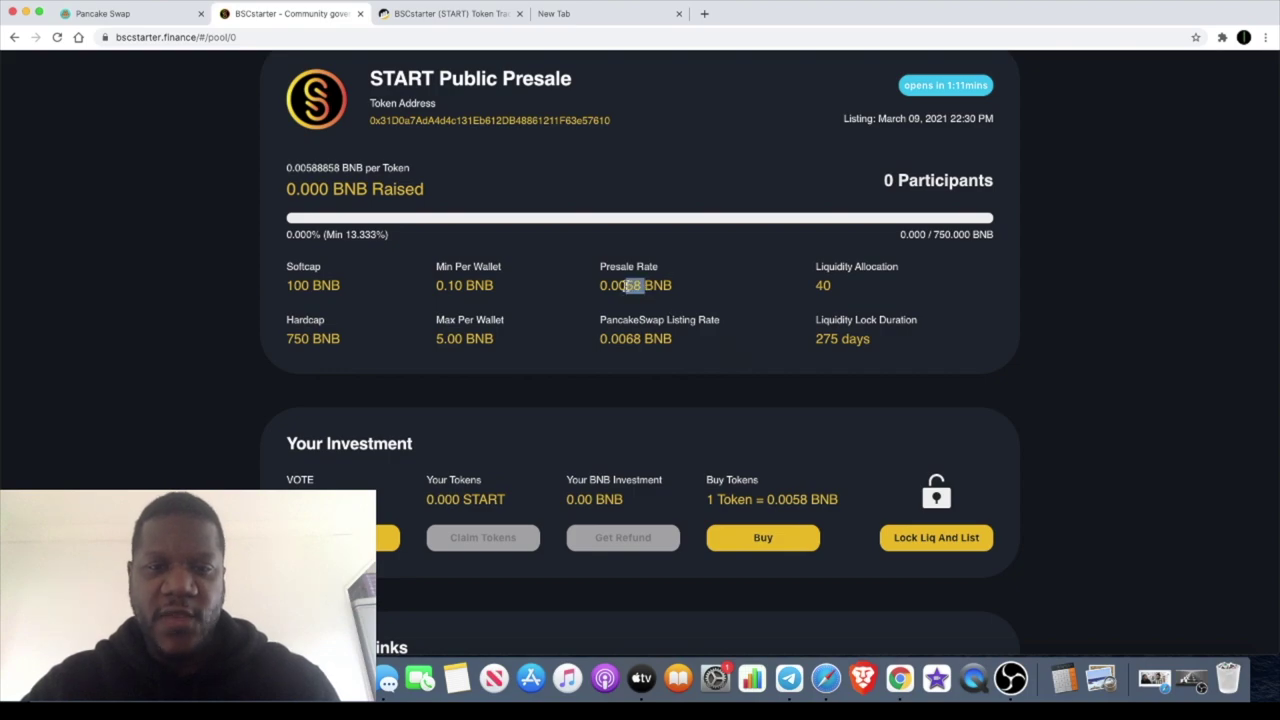
click(694, 313)
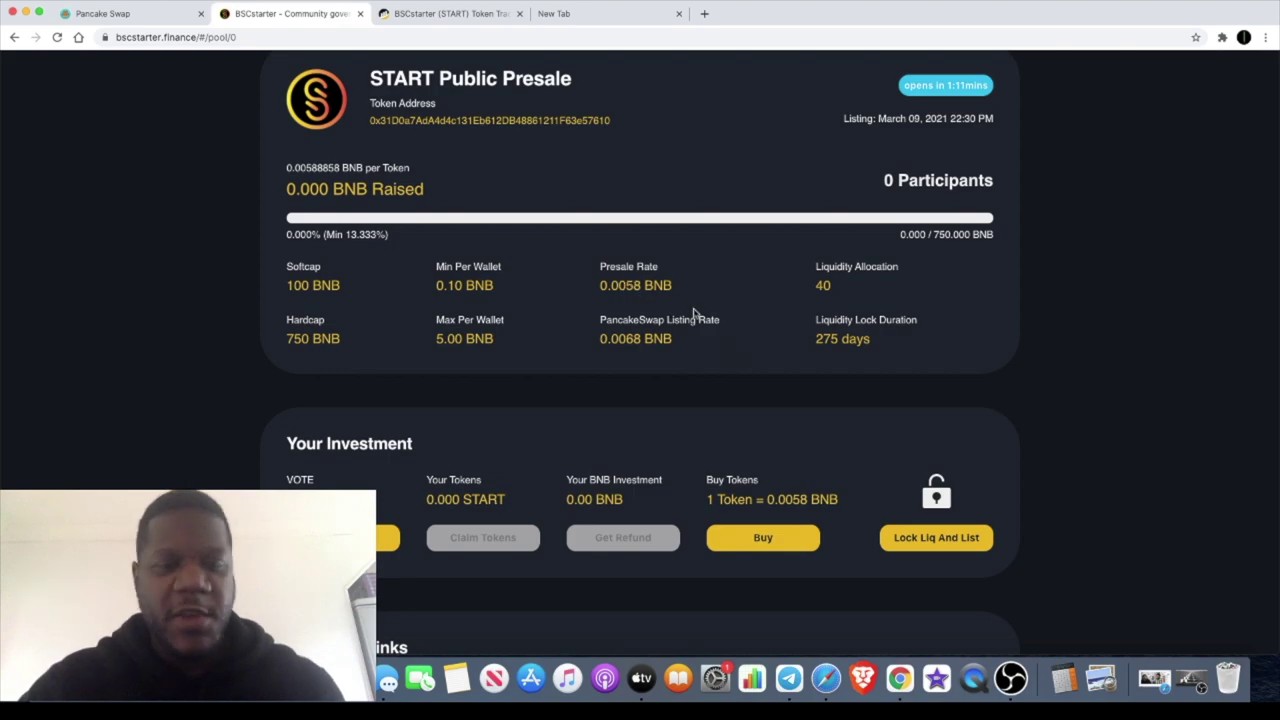
scroll(694, 313, up, 1)
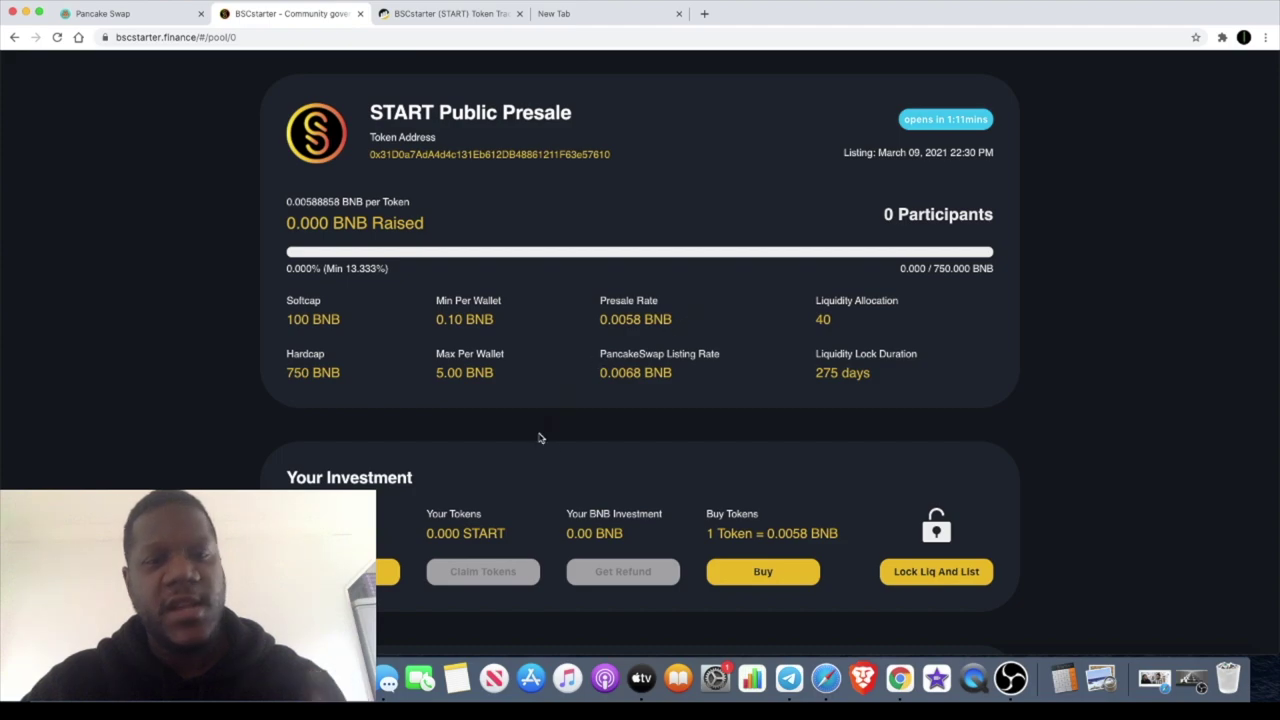
scroll(524, 444, down, 1)
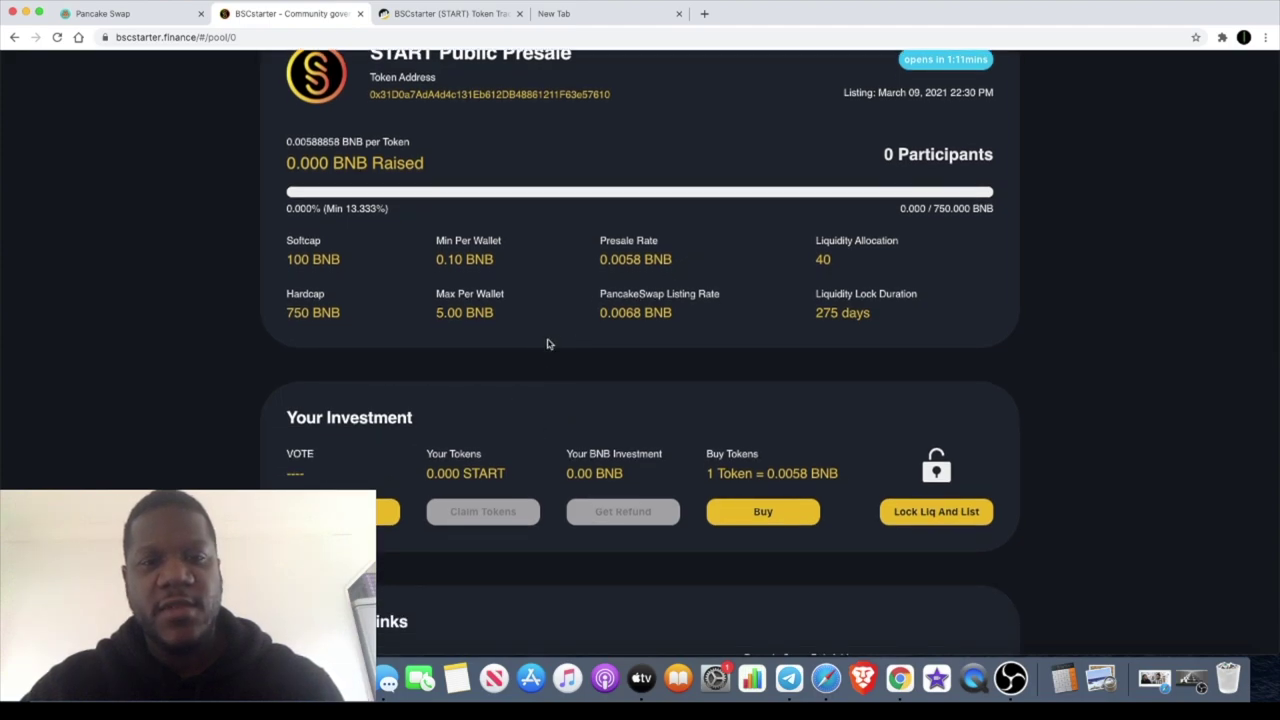
scroll(548, 345, up, 2)
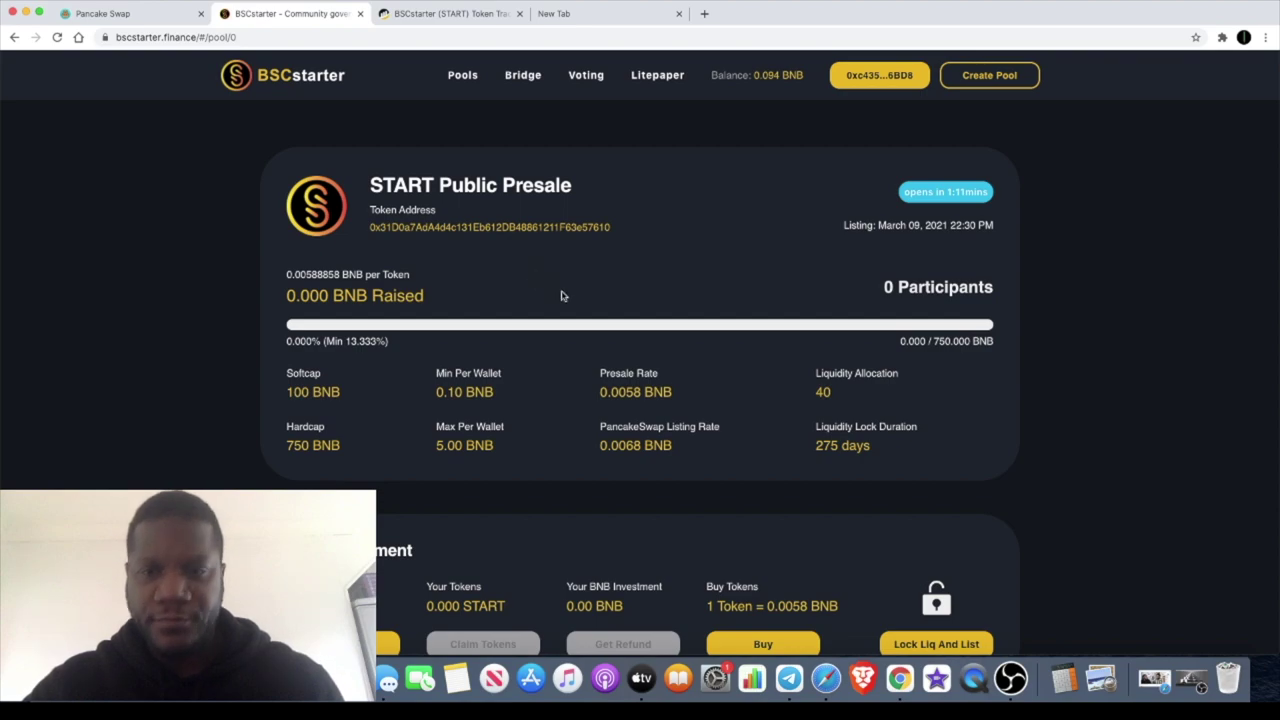
scroll(565, 270, down, 1)
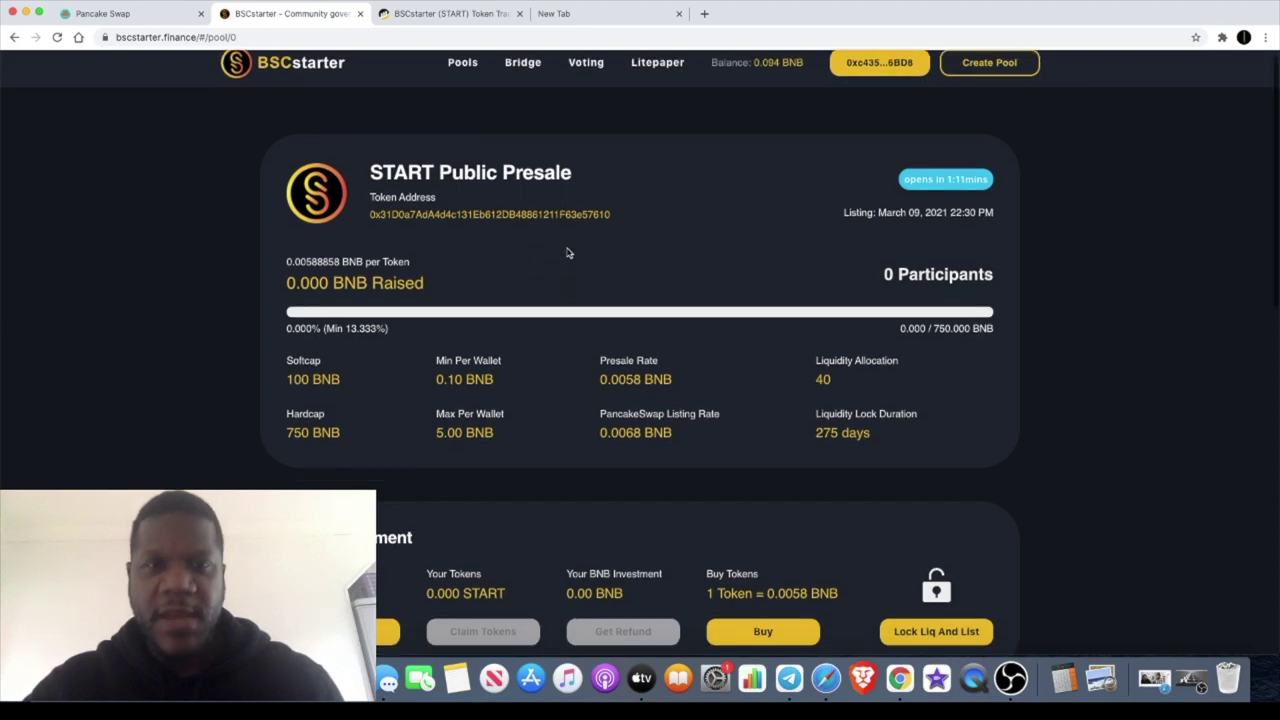
Step: Check the START total supply of 1,000,000 on the BscScan token page
click(498, 20)
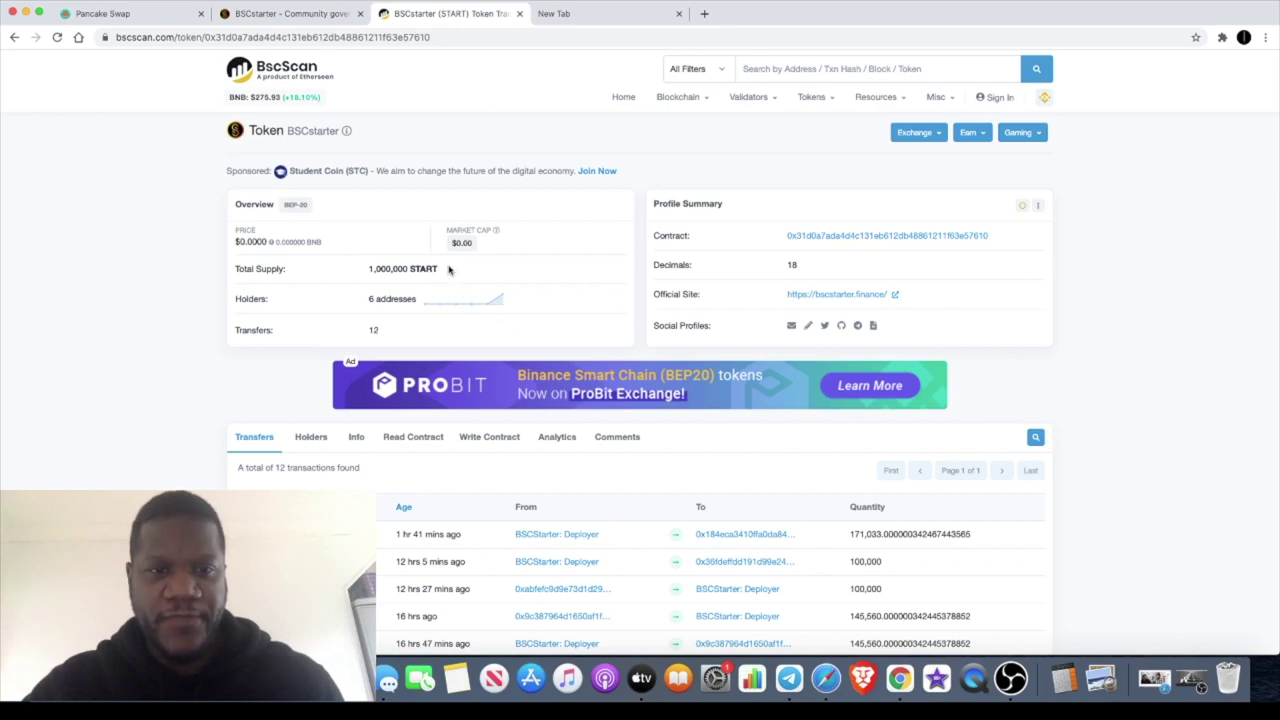
double_click(385, 269)
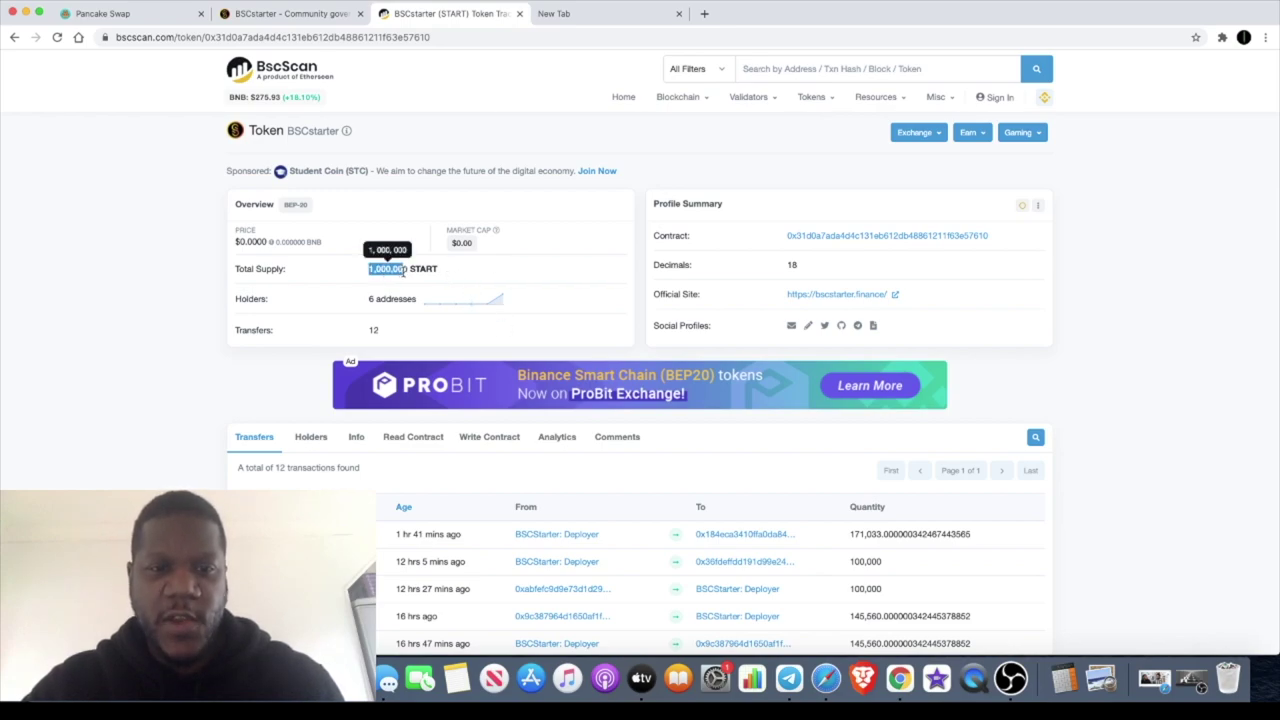
click(482, 285)
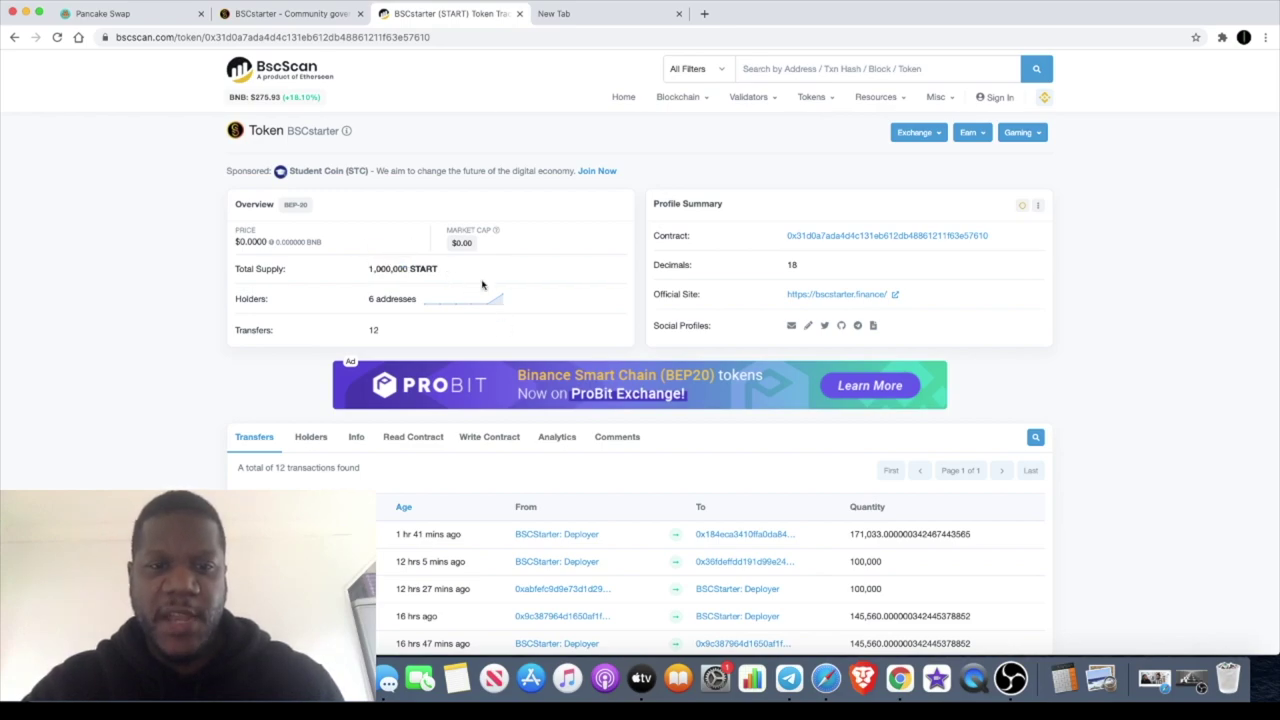
click(583, 16)
Step: Search CoinGecko for 'bsc' and check BSCPAD's 175,600,000 max supply
text(coingec)
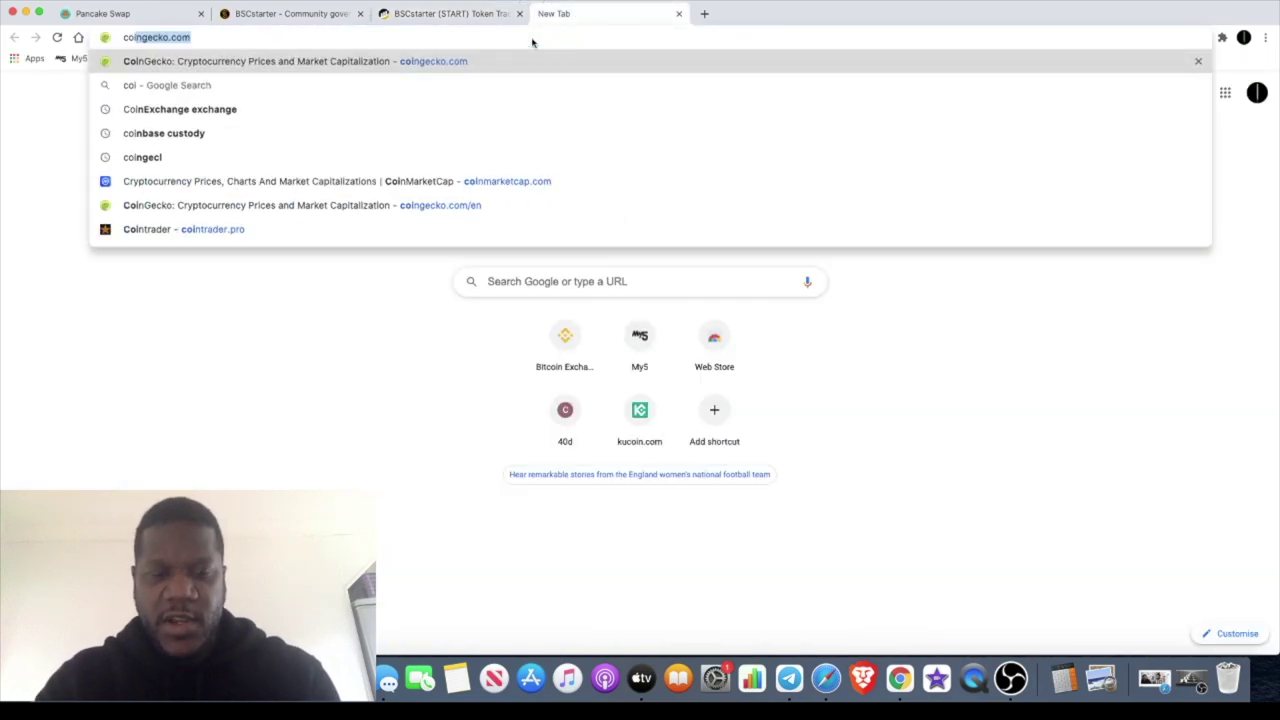
key(Return)
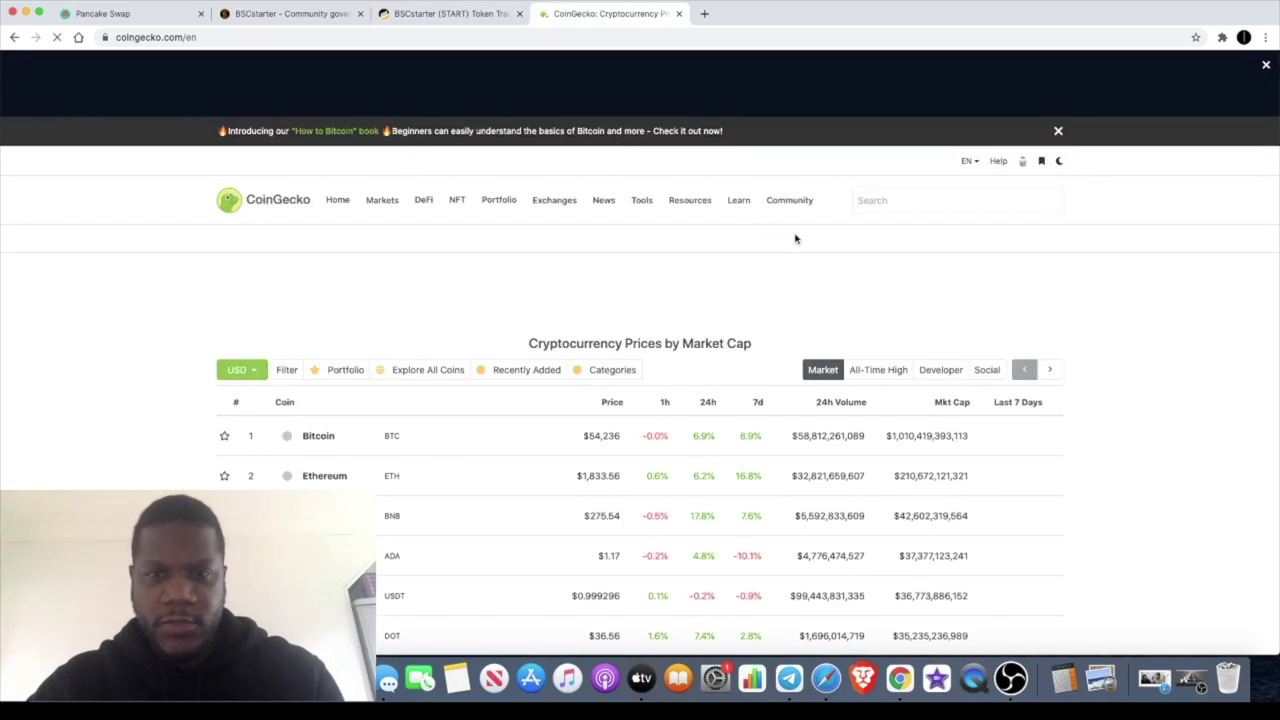
click(884, 200)
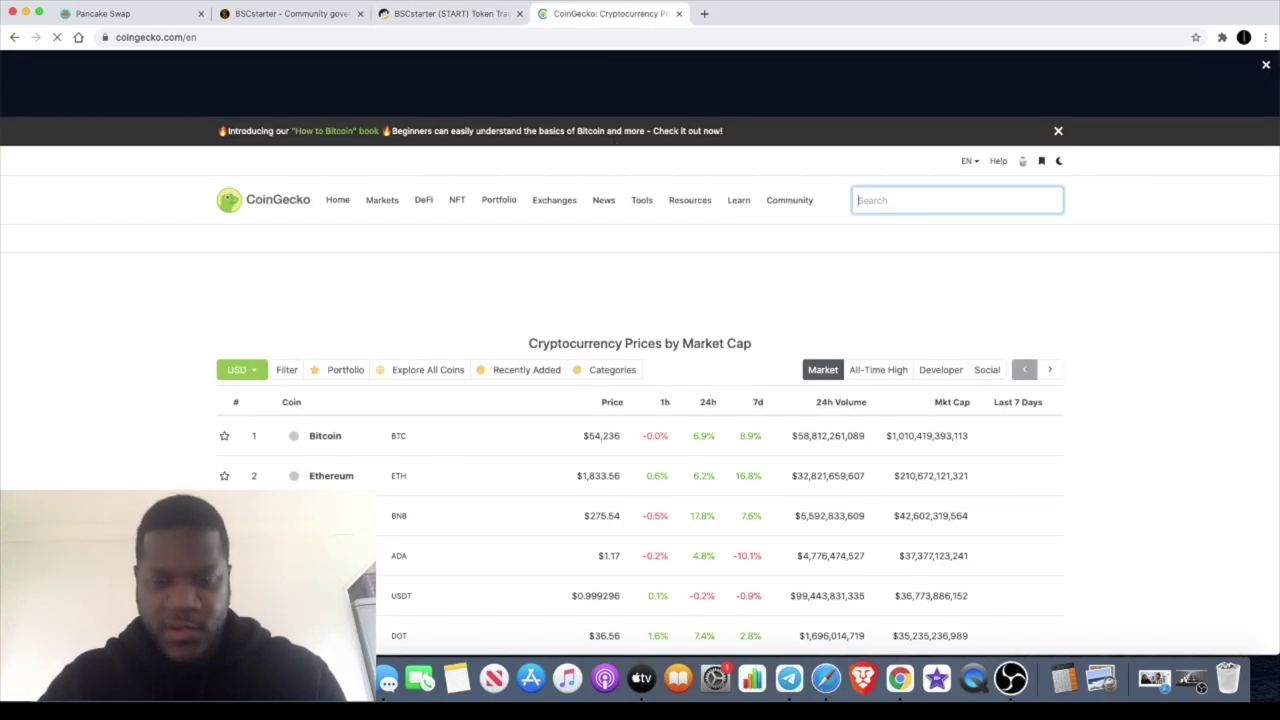
text(bsc)
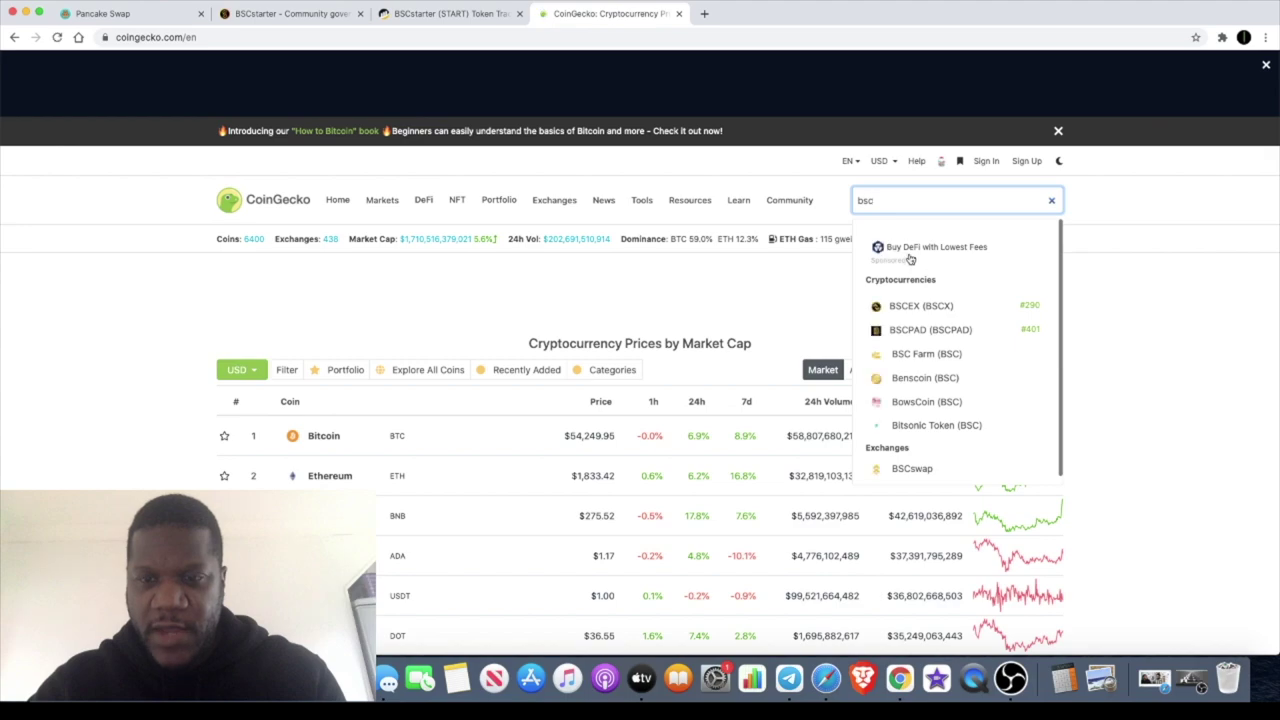
click(915, 334)
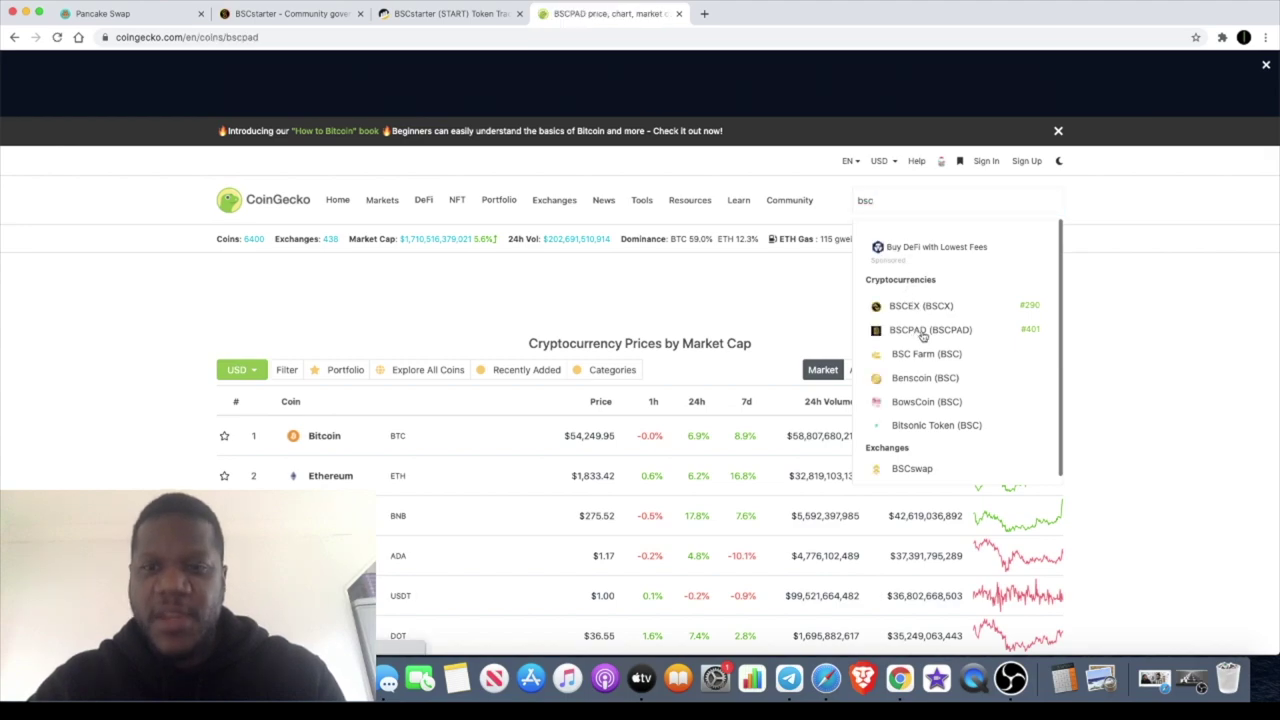
scroll(926, 335, down, 3)
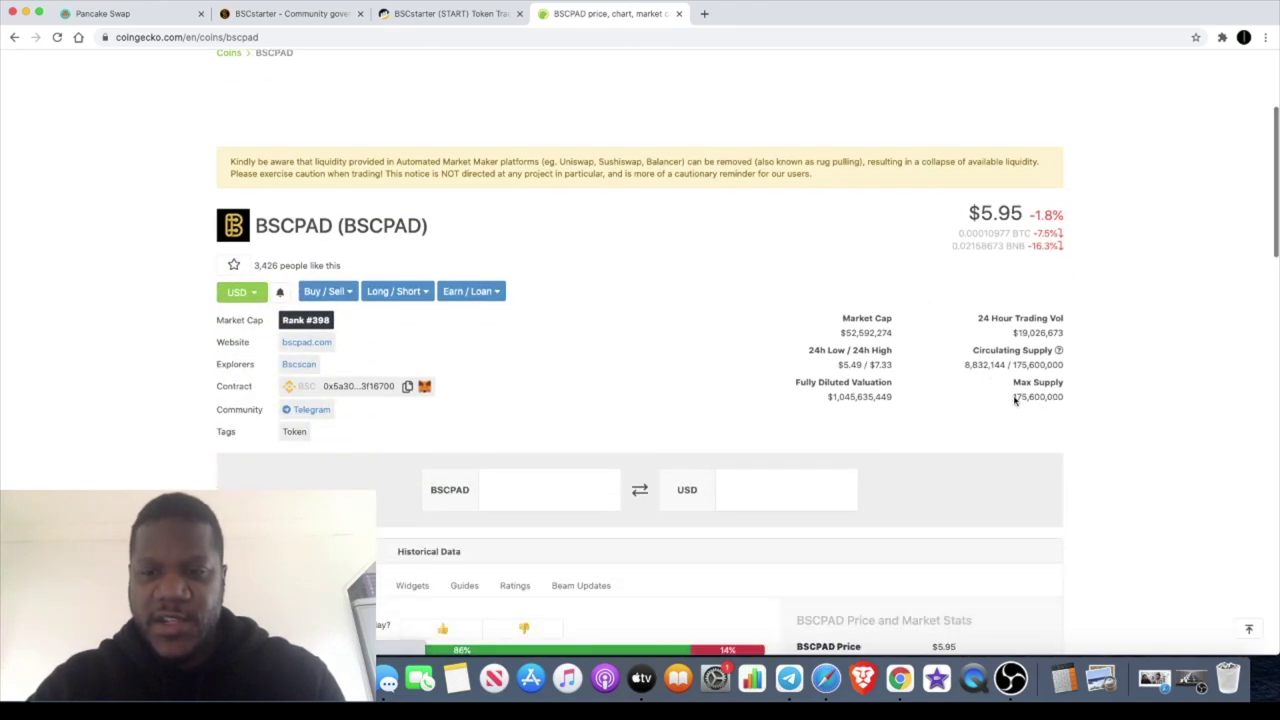
double_click(1015, 400)
click(478, 24)
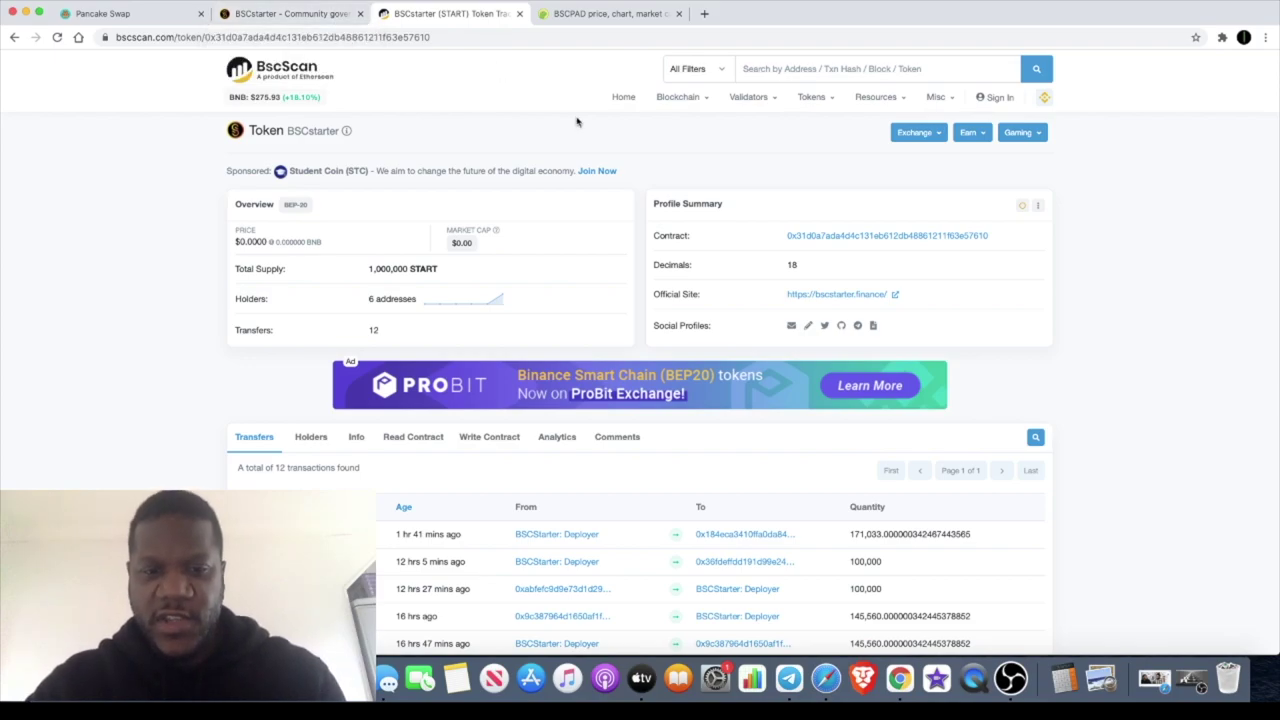
Step: Return to the START Public Presale pool page and follow its Telegram link
scroll(576, 121, down, 2)
scroll(577, 120, down, 6)
scroll(520, 117, up, 8)
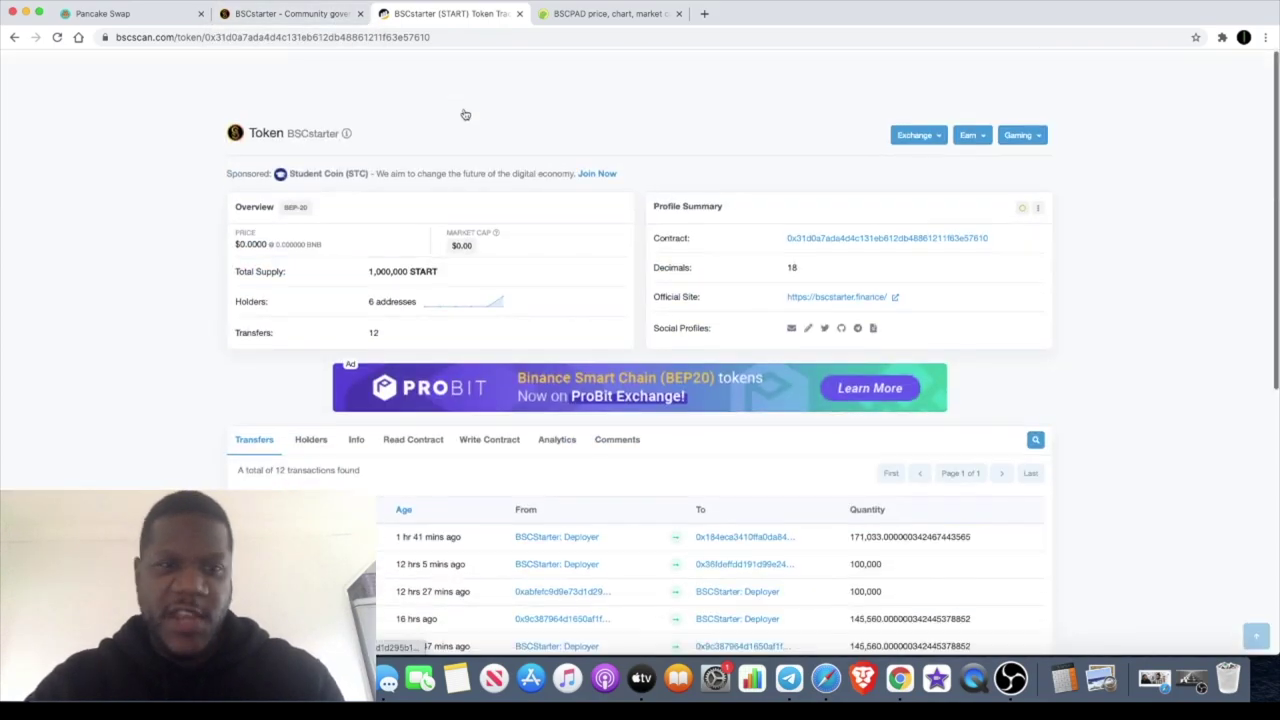
click(320, 18)
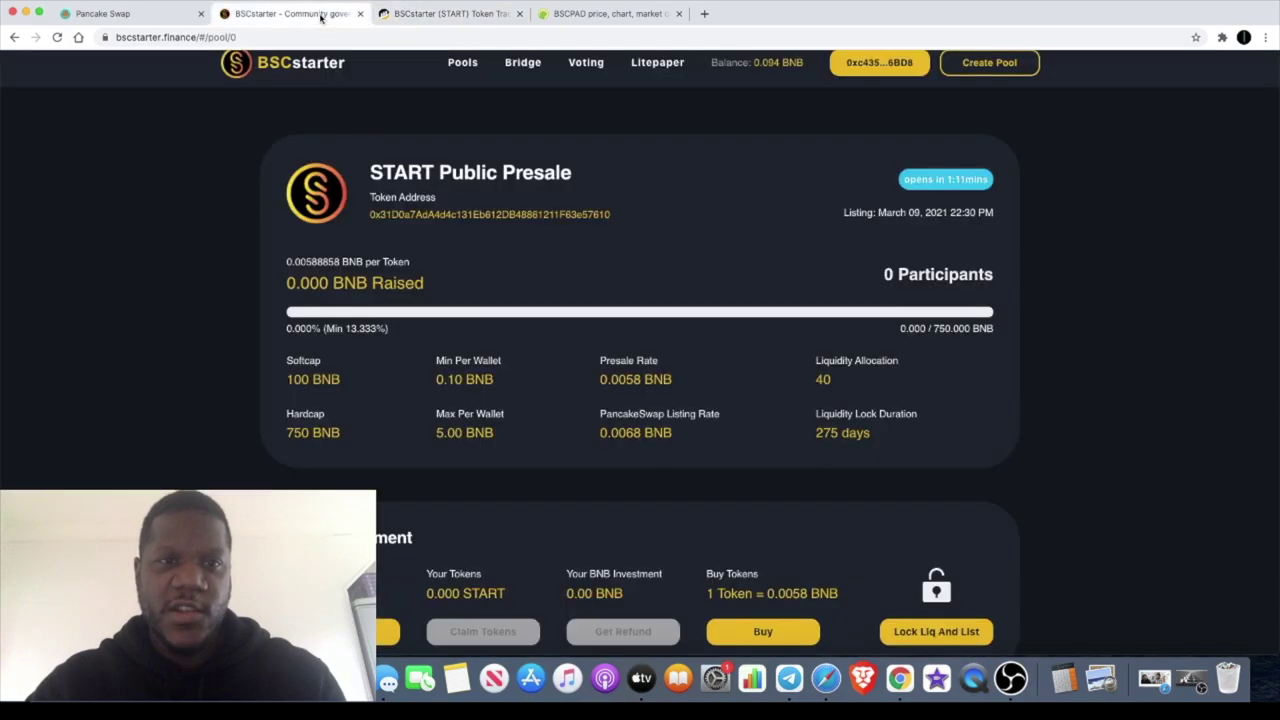
scroll(600, 420, down, 1)
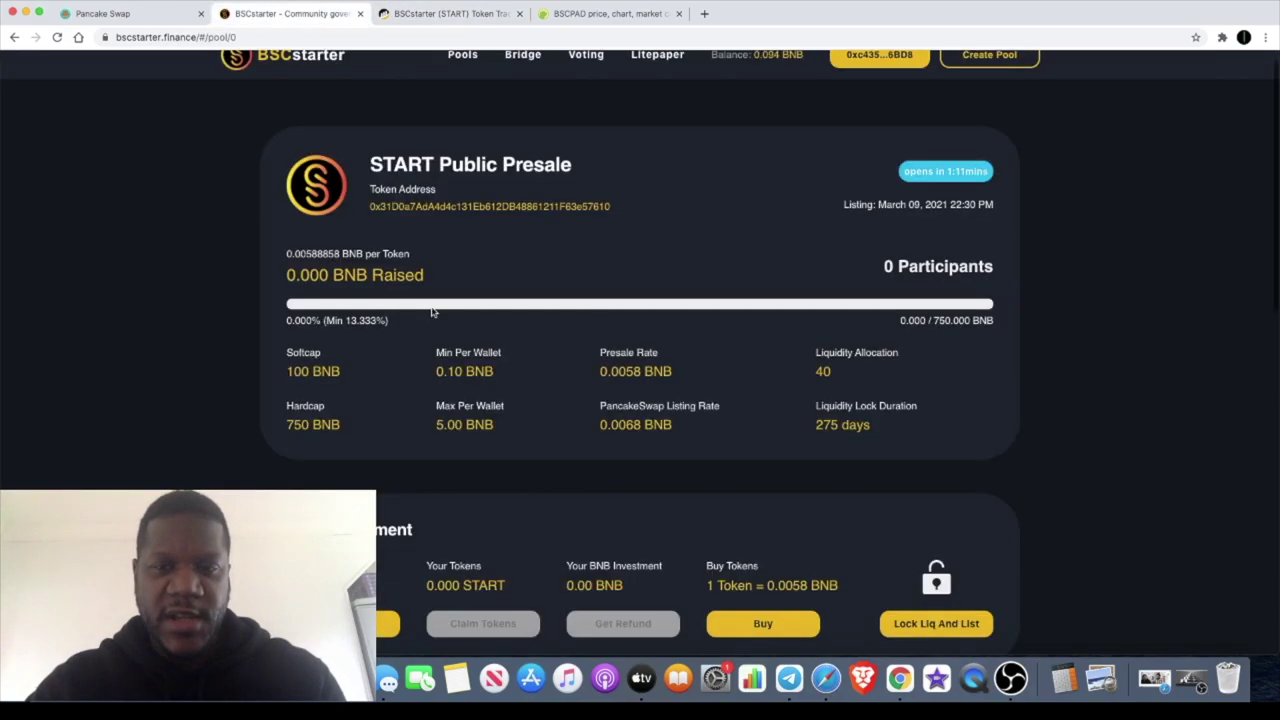
click(797, 690)
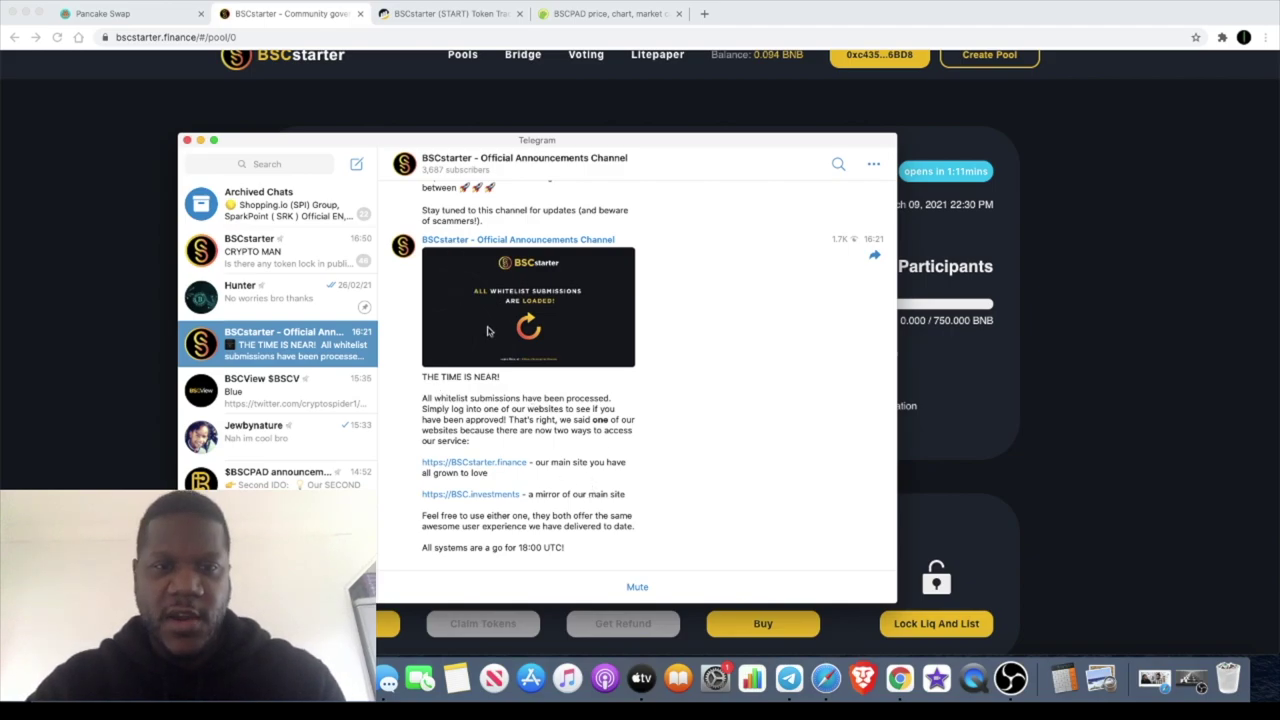
Step: Scroll up the announcements channel and view the March 9, 2021 roadmap image full-size
scroll(506, 343, up, 2)
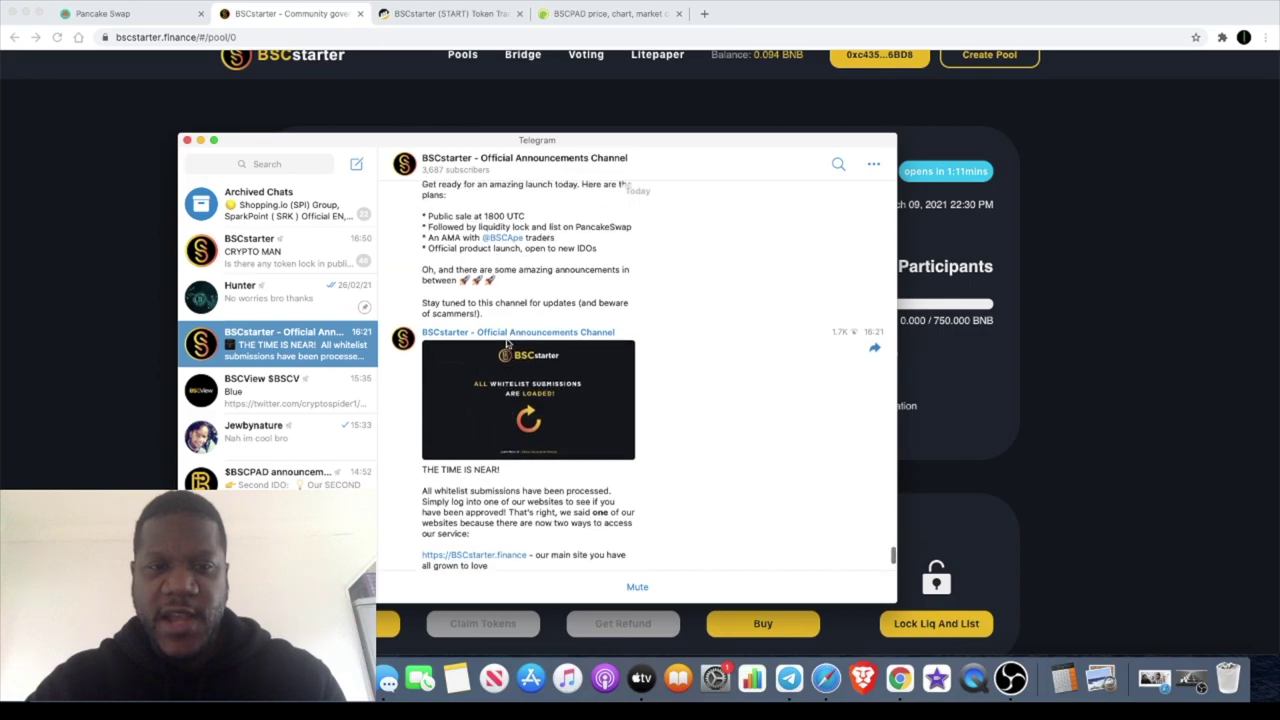
scroll(506, 343, up, 2)
scroll(506, 343, up, 2)
scroll(506, 343, up, 2)
scroll(506, 343, up, 2)
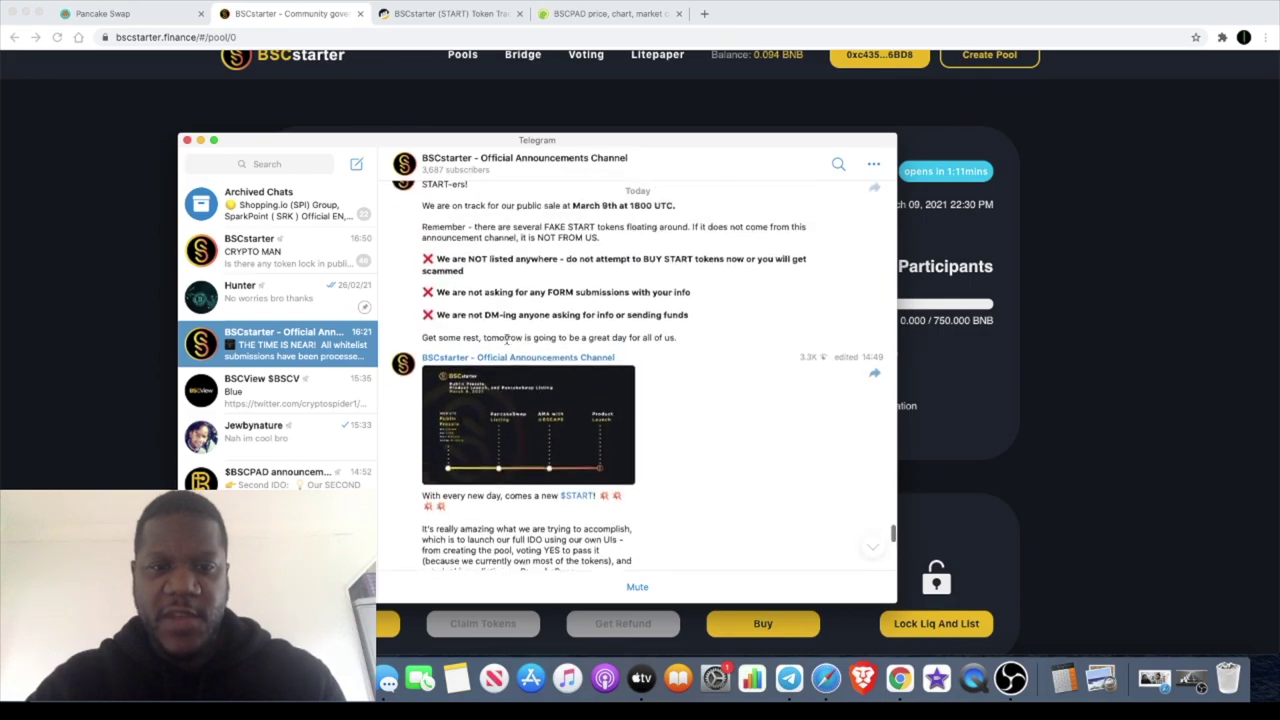
scroll(506, 343, down, 2)
click(506, 343)
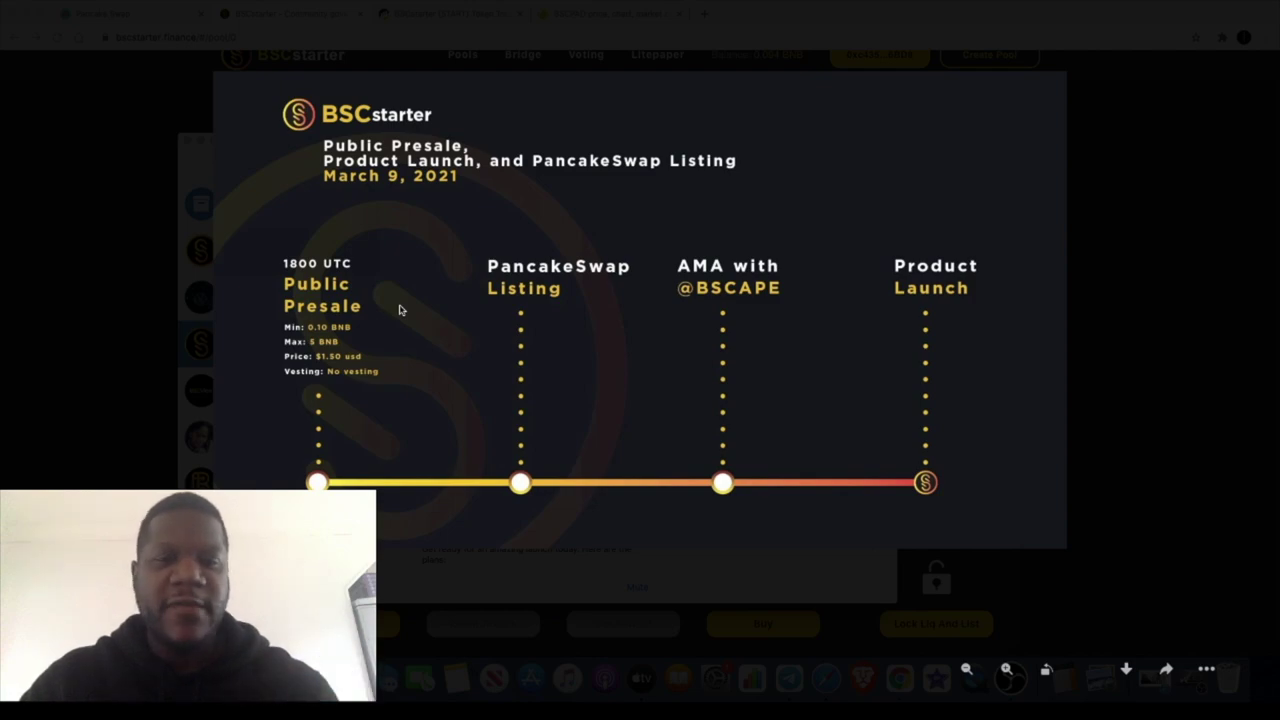
click(1143, 214)
Step: Scroll through the channel posts, then bring the START presale page back in front
scroll(770, 440, down, 15)
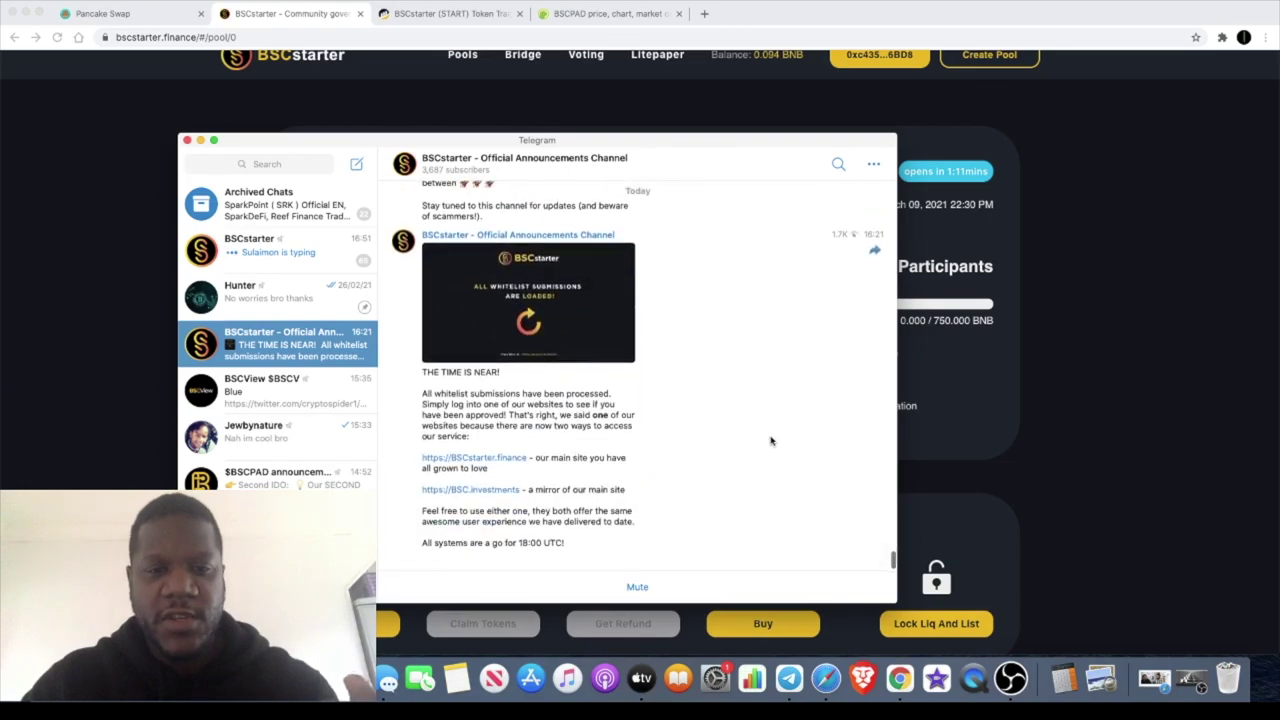
scroll(770, 440, up, 5)
scroll(771, 440, down, 2)
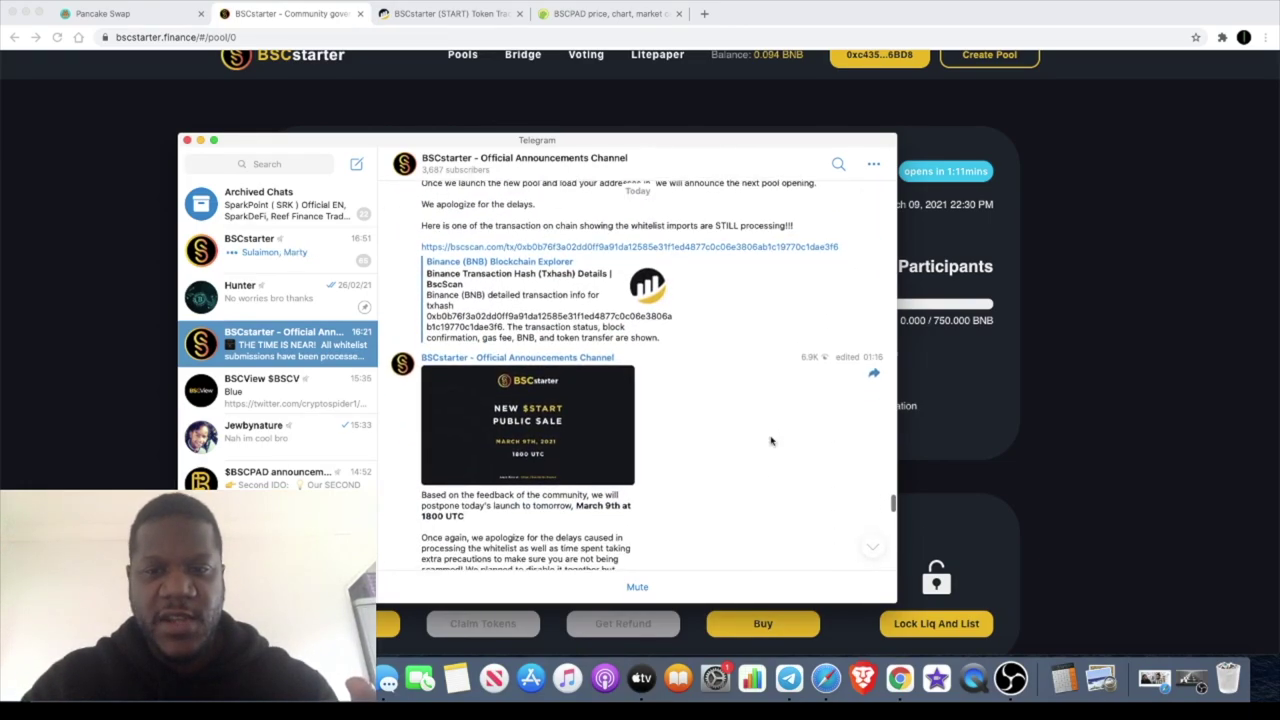
scroll(736, 492, down, 3)
scroll(736, 492, down, 1)
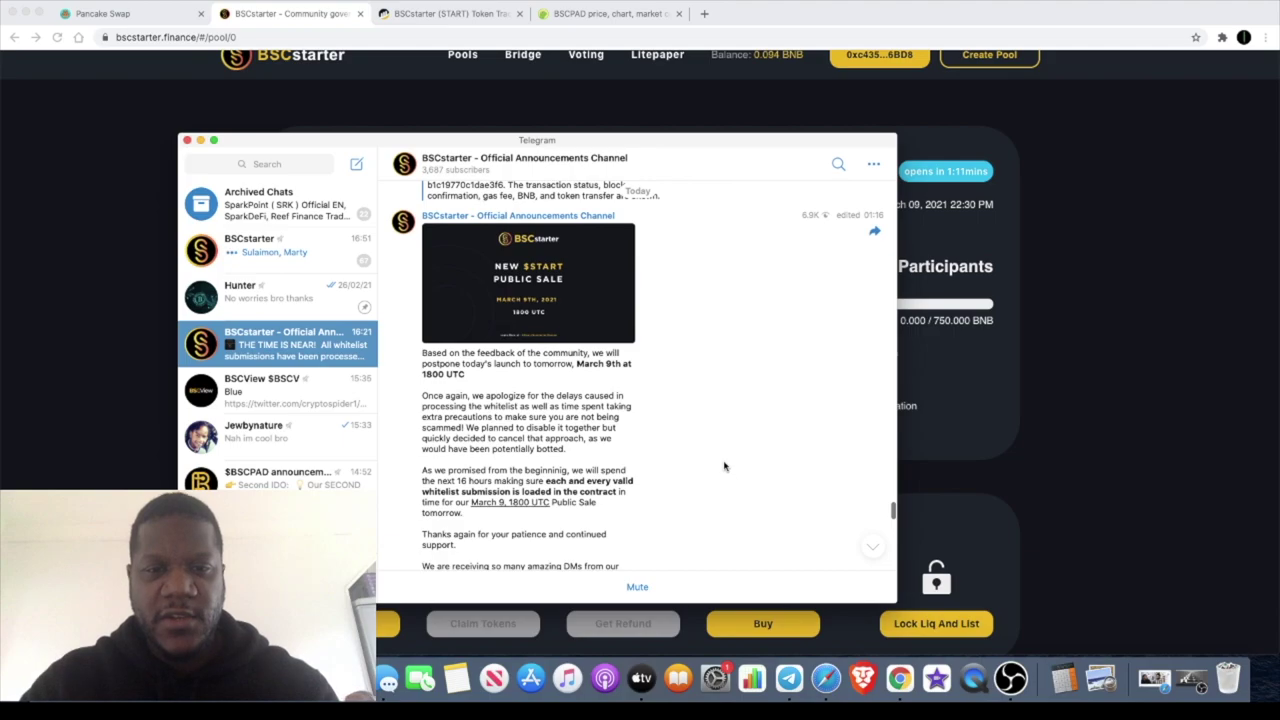
scroll(725, 466, down, 3)
scroll(725, 466, down, 7)
scroll(725, 466, down, 4)
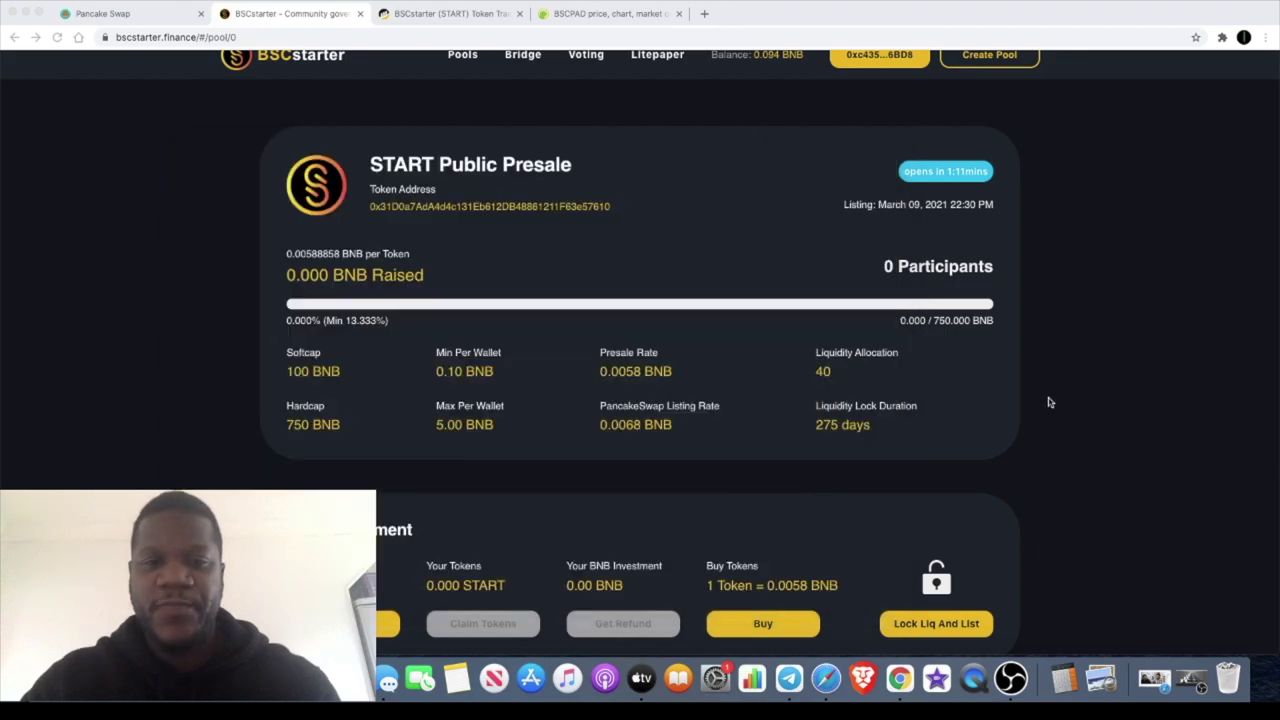
click(1049, 402)
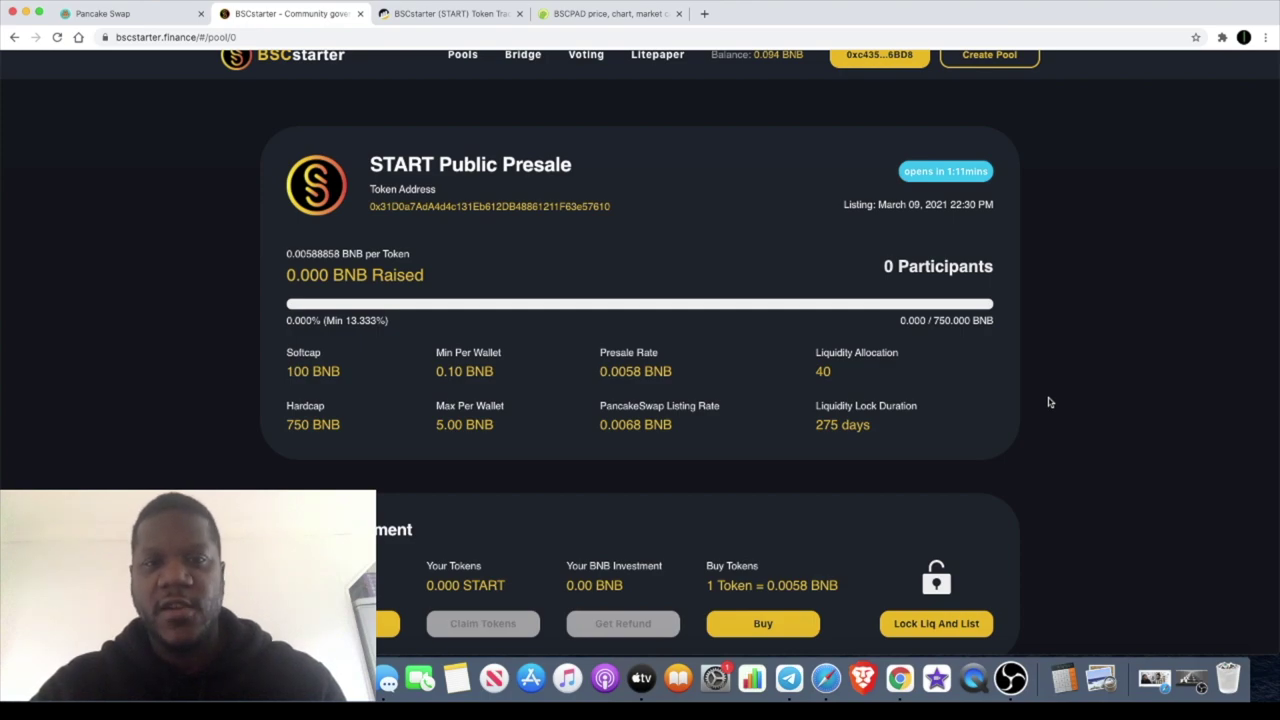
Step: Review the presale's Important Links, Rug Detectives audit and disclaimer, then return to PancakeSwap's START-to-BUSD swap
scroll(1048, 402, up, 1)
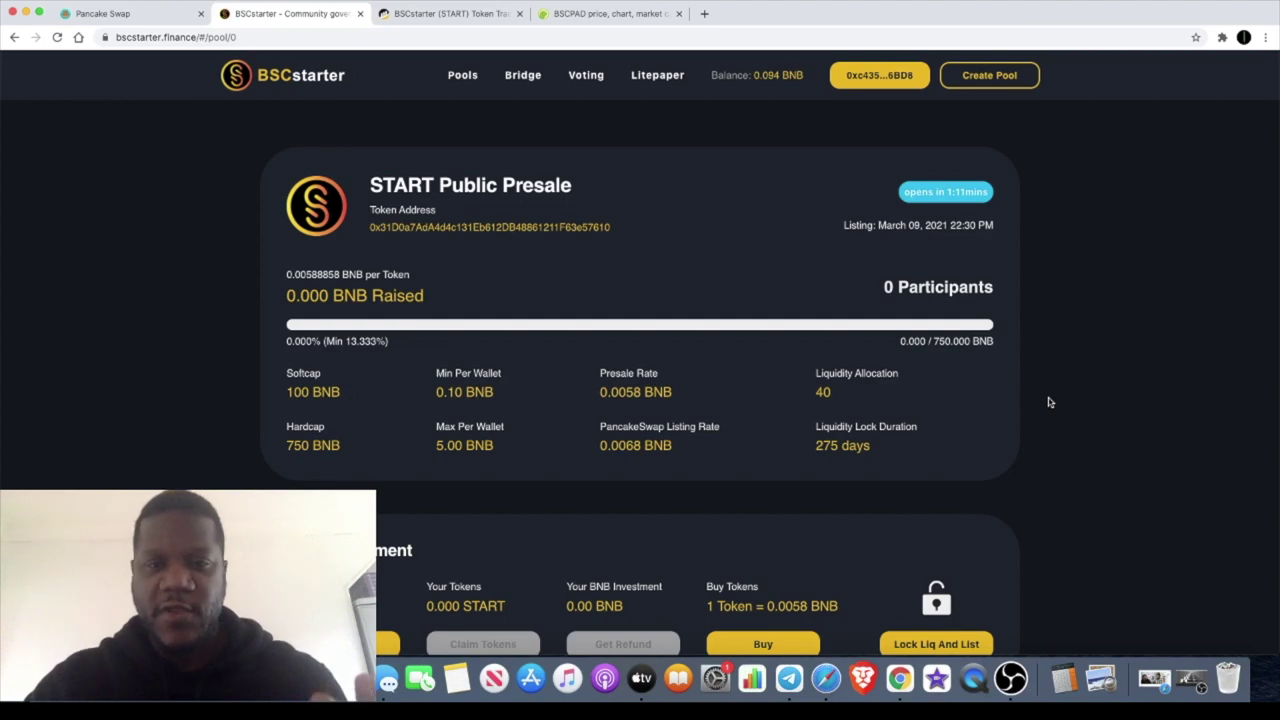
scroll(1048, 402, down, 5)
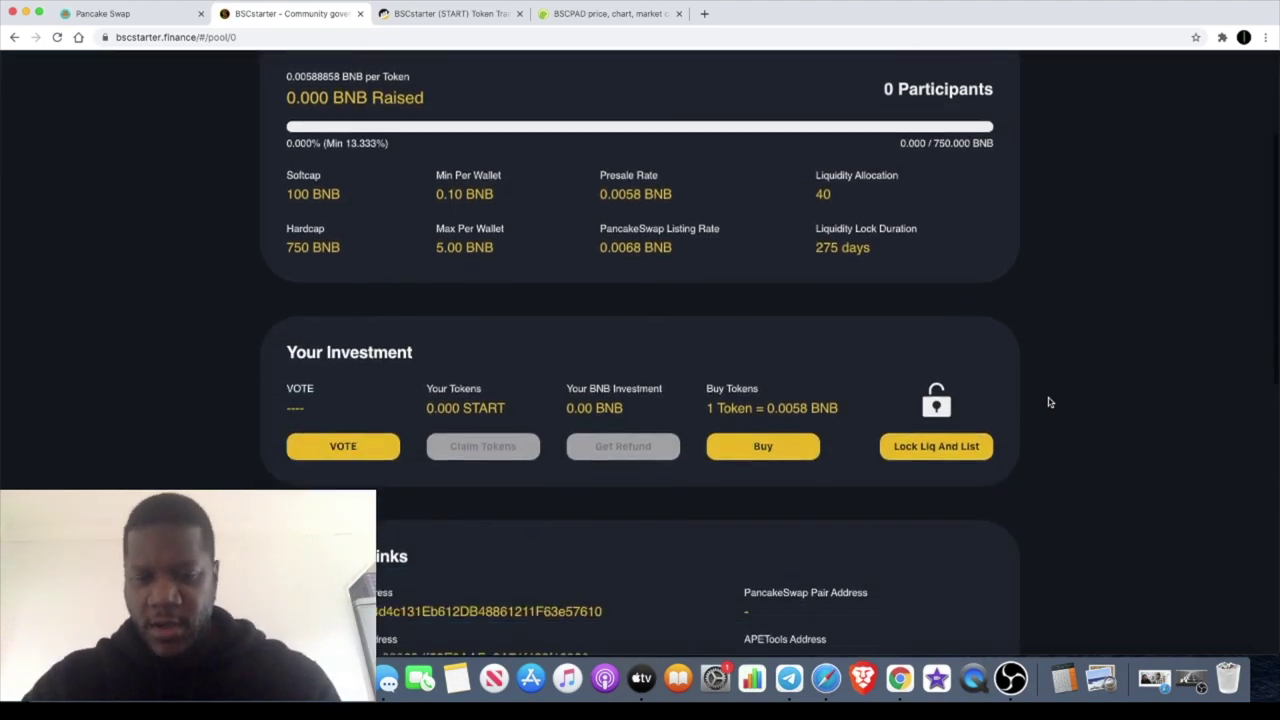
scroll(1048, 402, down, 4)
scroll(1048, 402, down, 1)
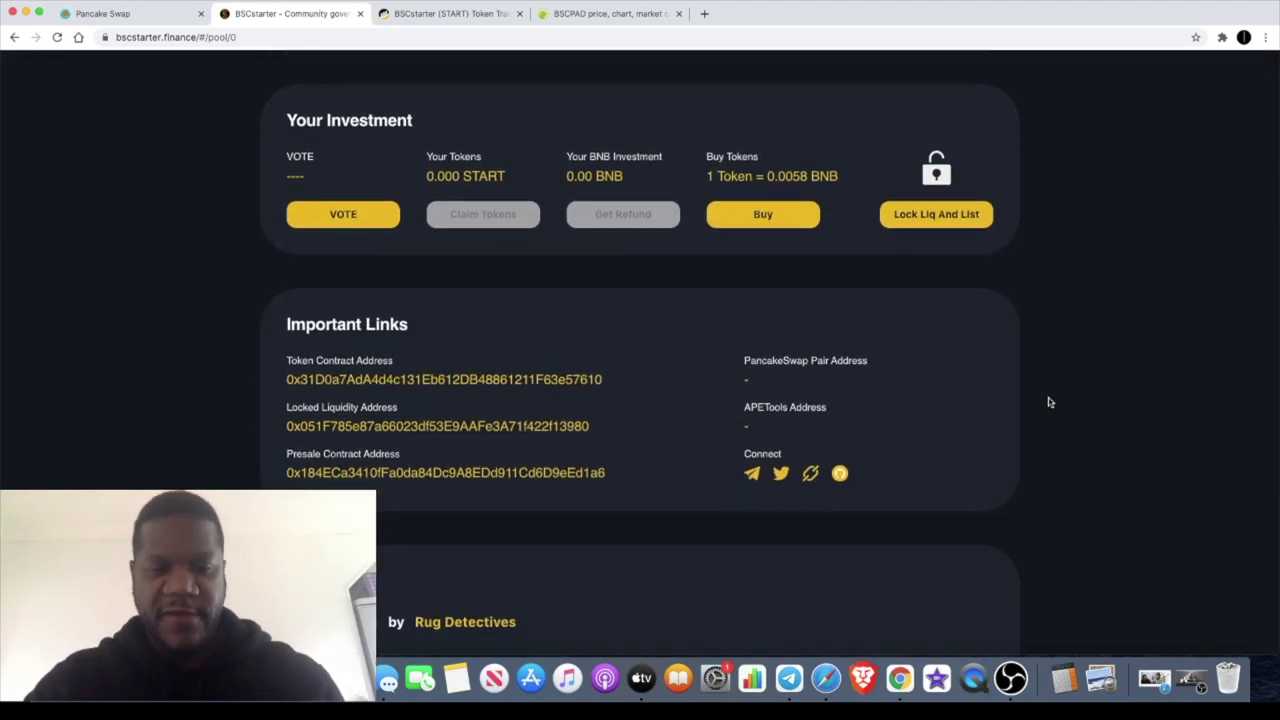
scroll(1048, 402, down, 5)
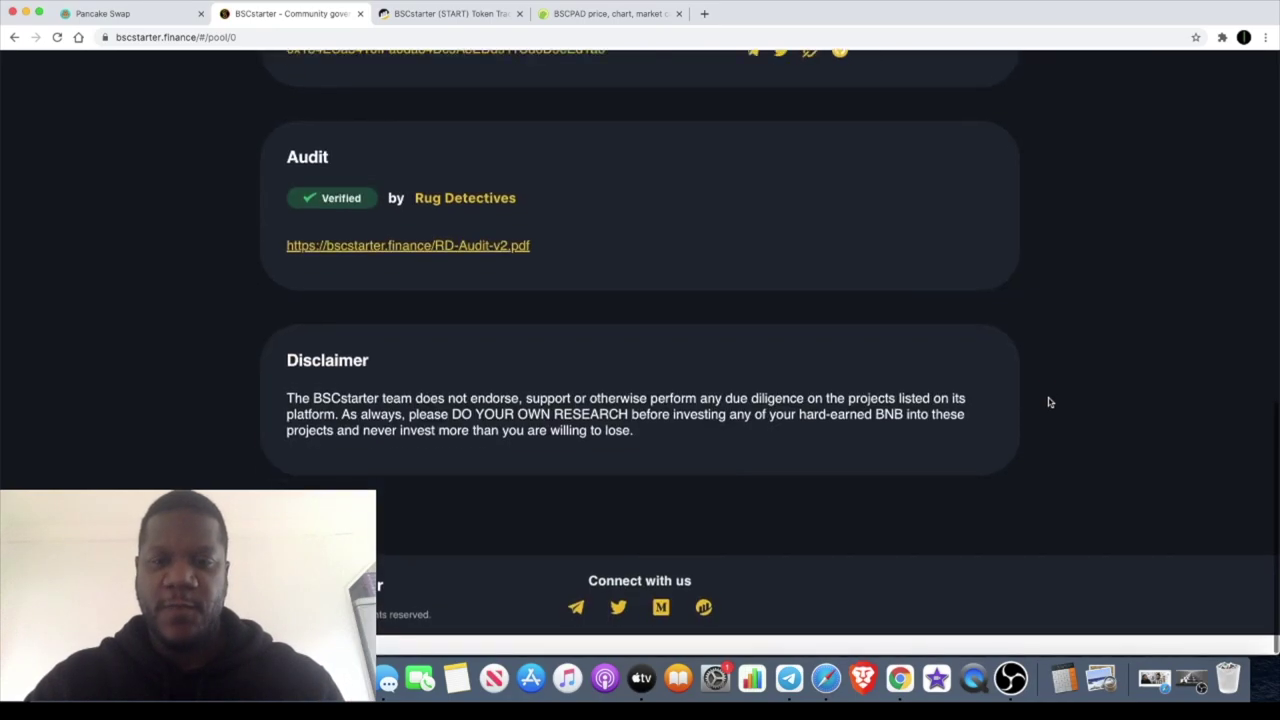
scroll(1048, 402, up, 3)
scroll(1048, 402, up, 7)
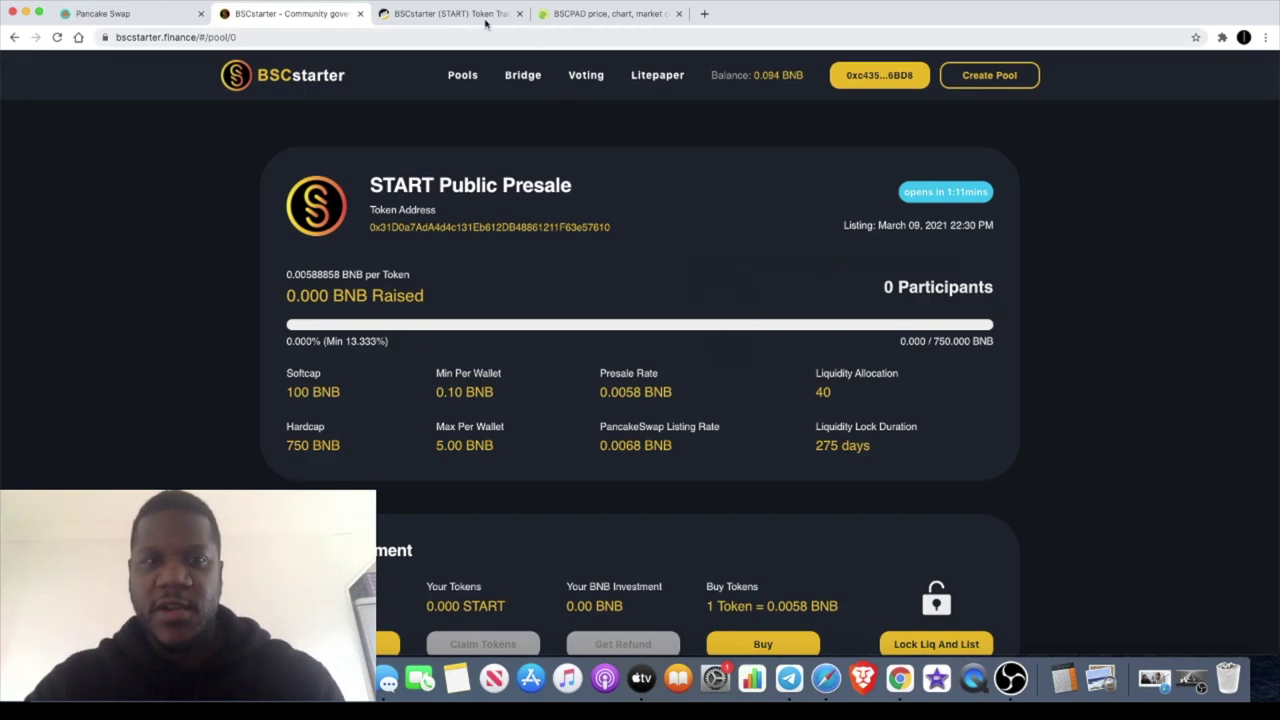
click(162, 22)
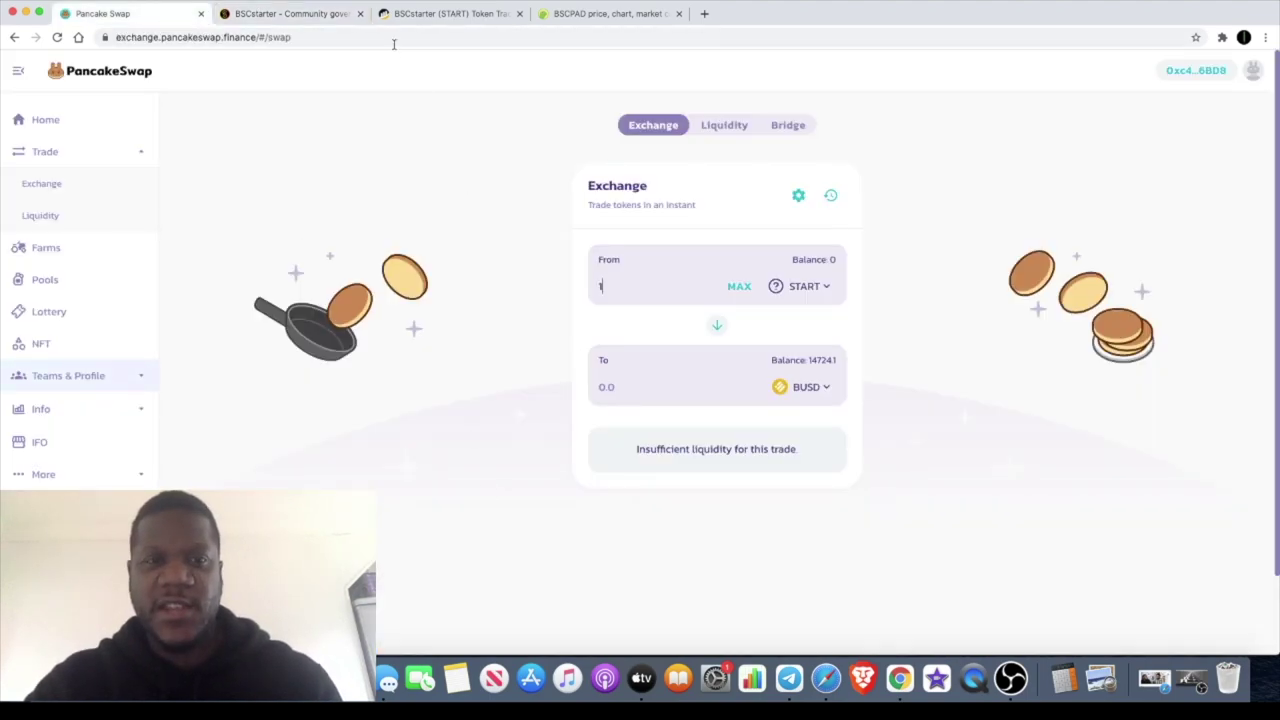
Step: Return to the BSCstarter START Public Presale page, showing 0 participants and opening in 1:11
click(297, 15)
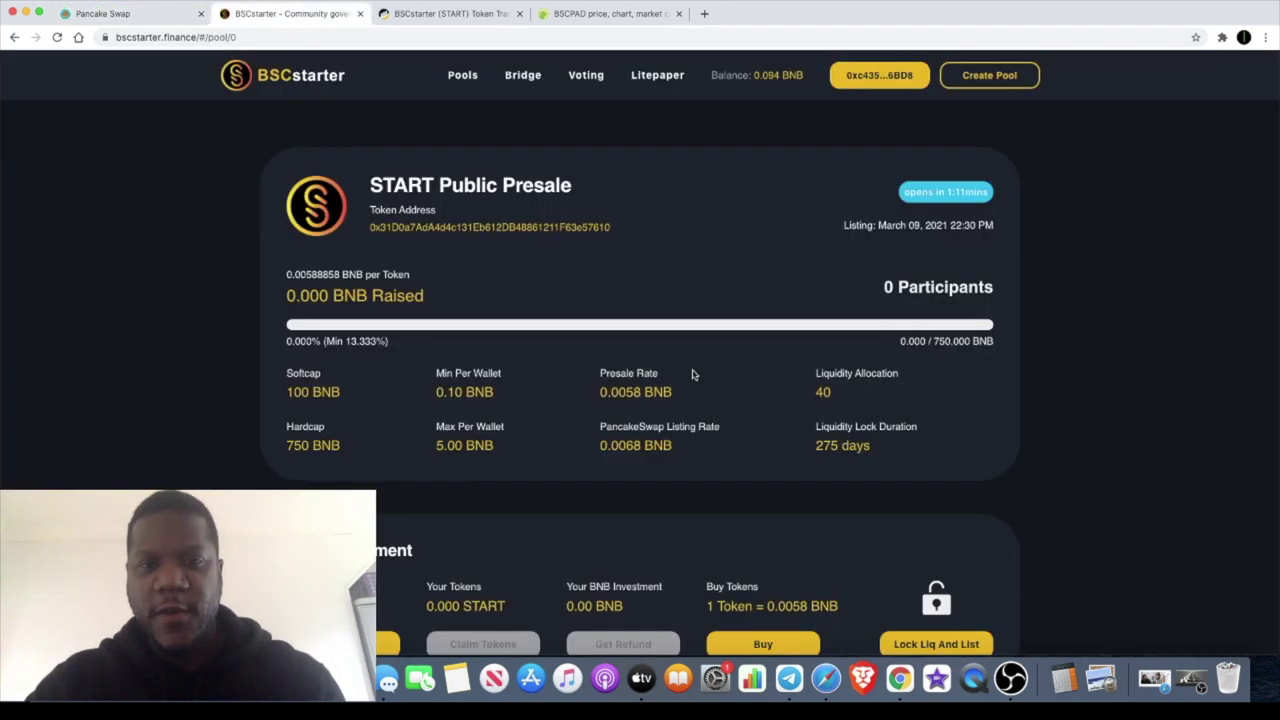